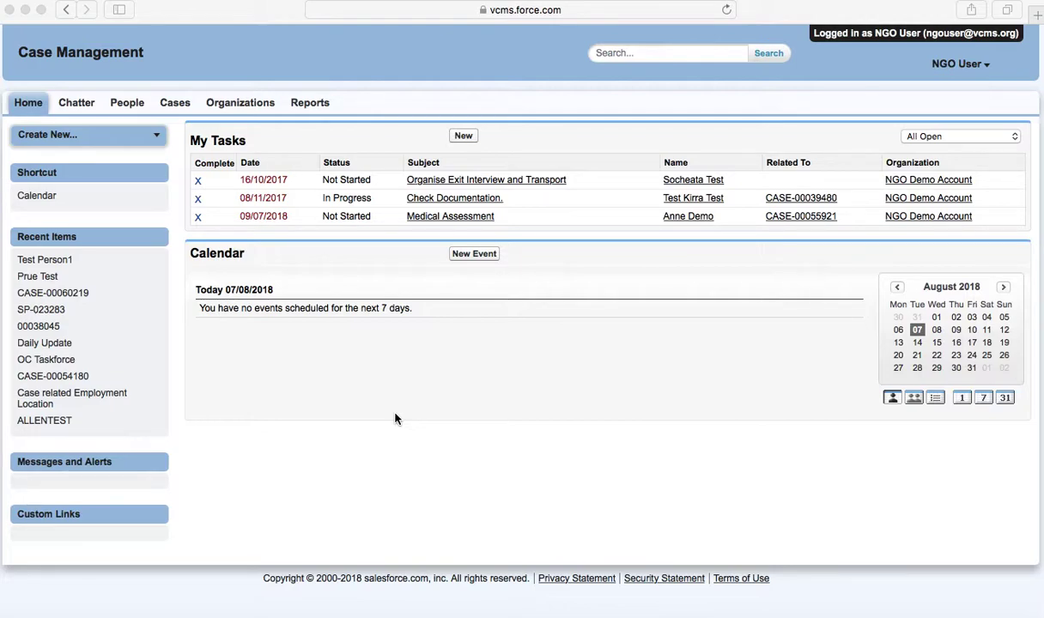
Start a new People record using the Client record type
click(128, 104)
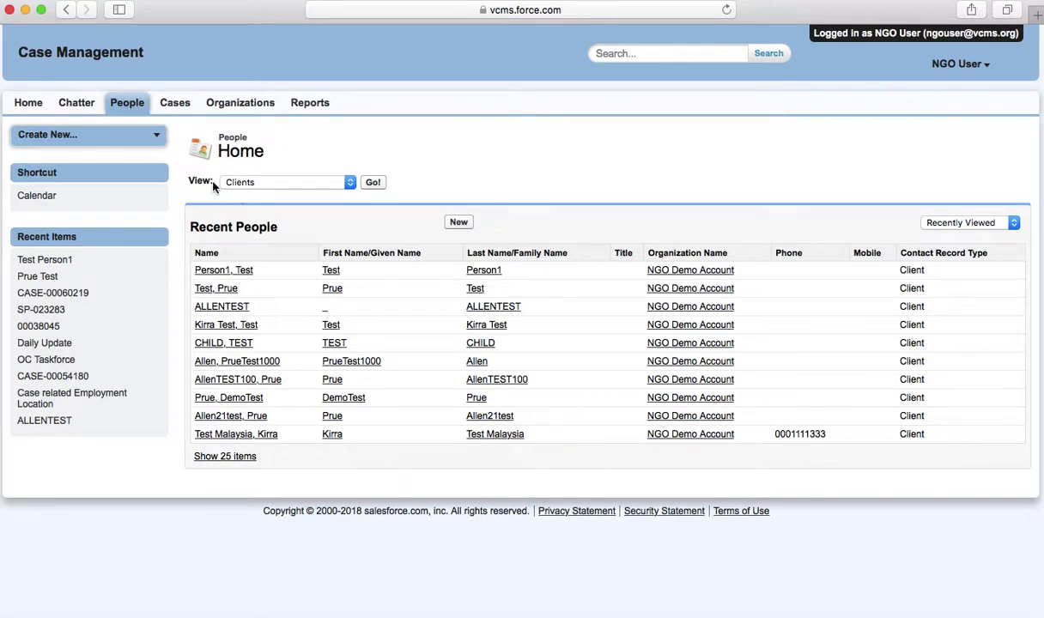
click(255, 184)
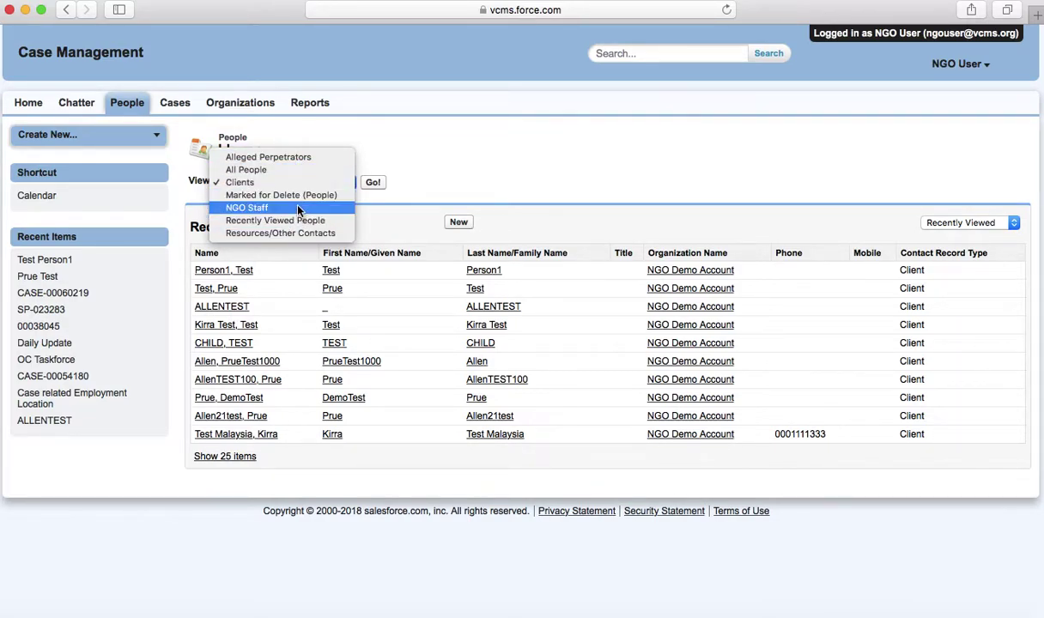
click(242, 184)
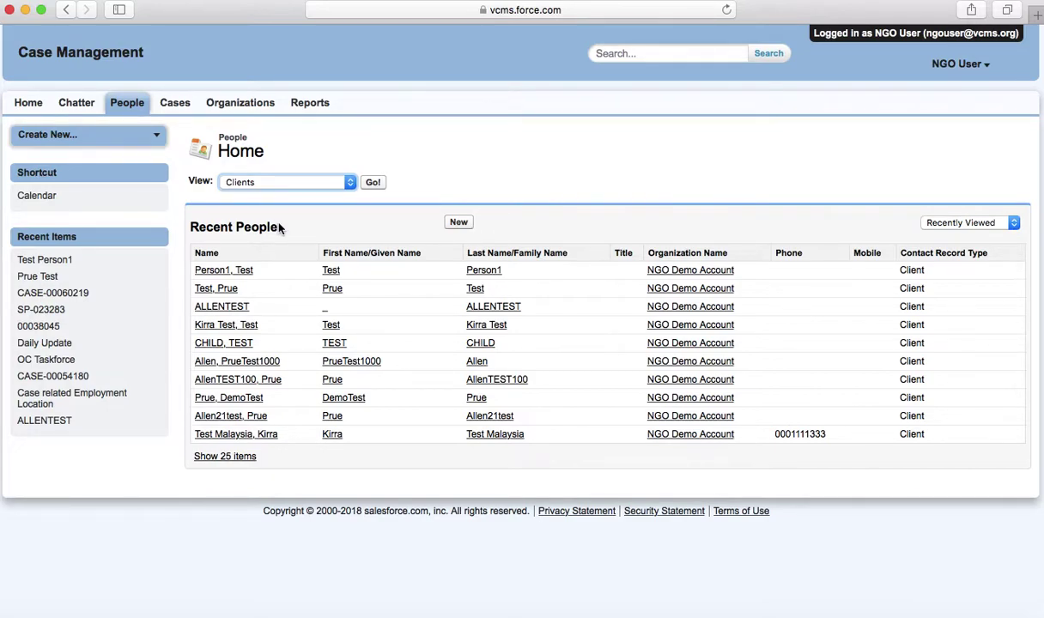
click(459, 224)
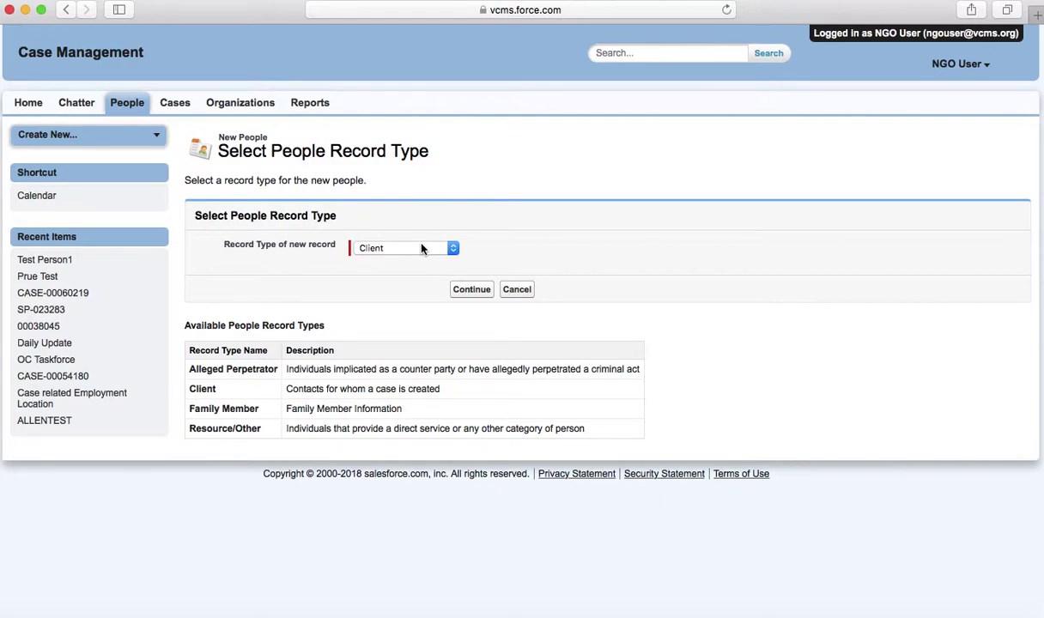
click(421, 249)
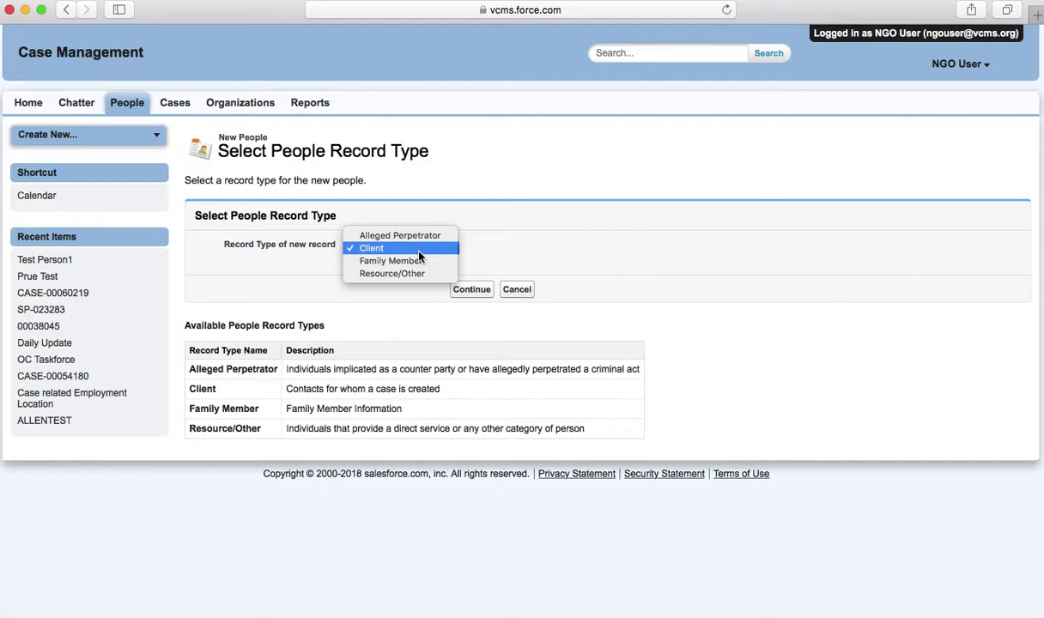
click(419, 251)
click(457, 292)
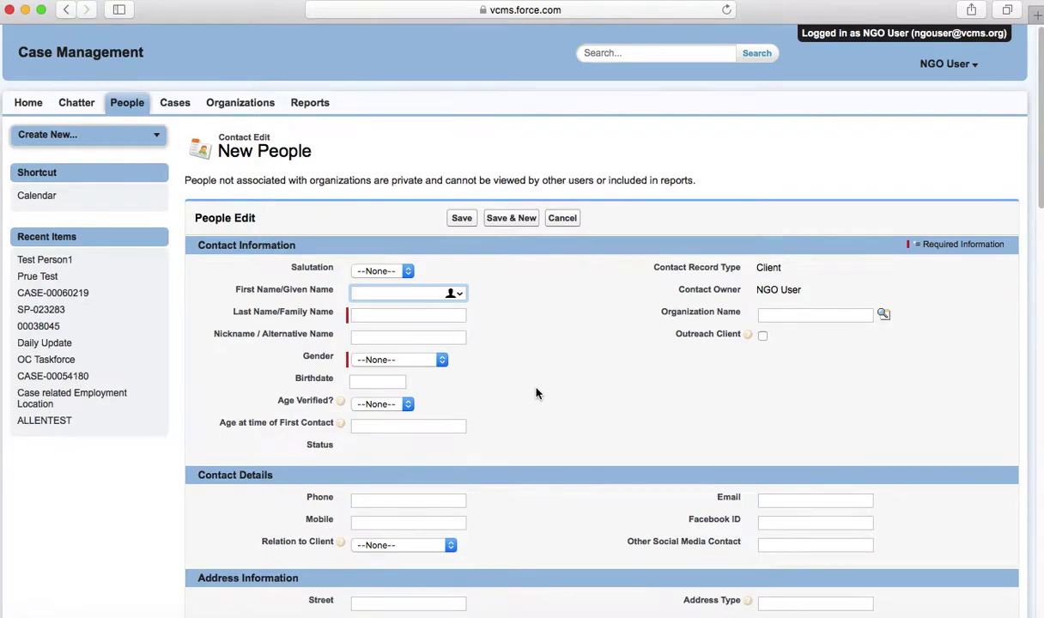
Enter the client's first and last name and set Gender to Male
scroll(536, 393, down, 2)
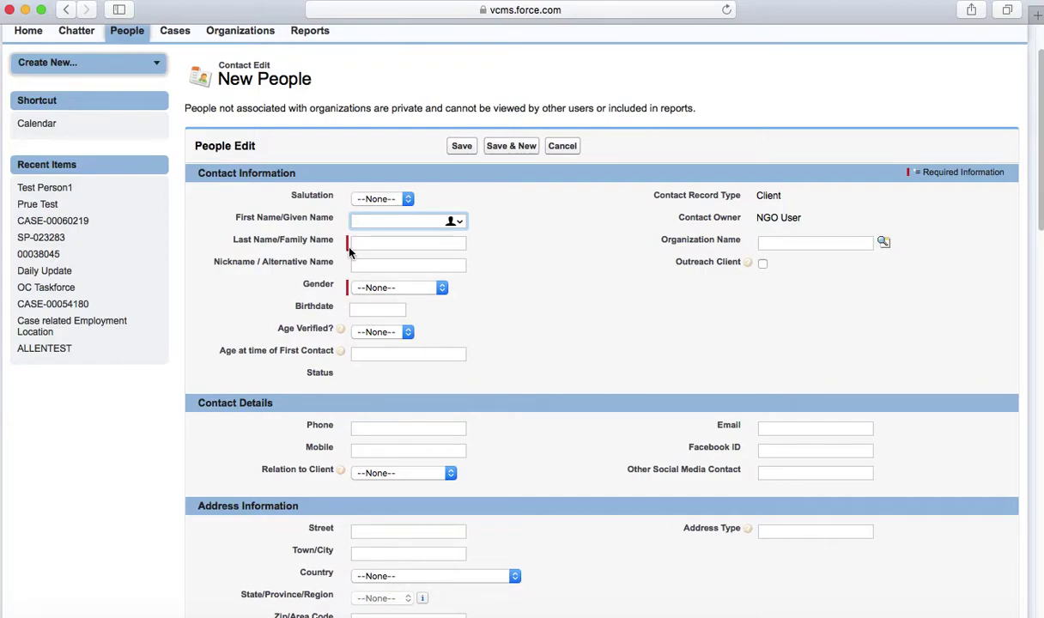
text(Test)
key(Tab)
text(Person1)
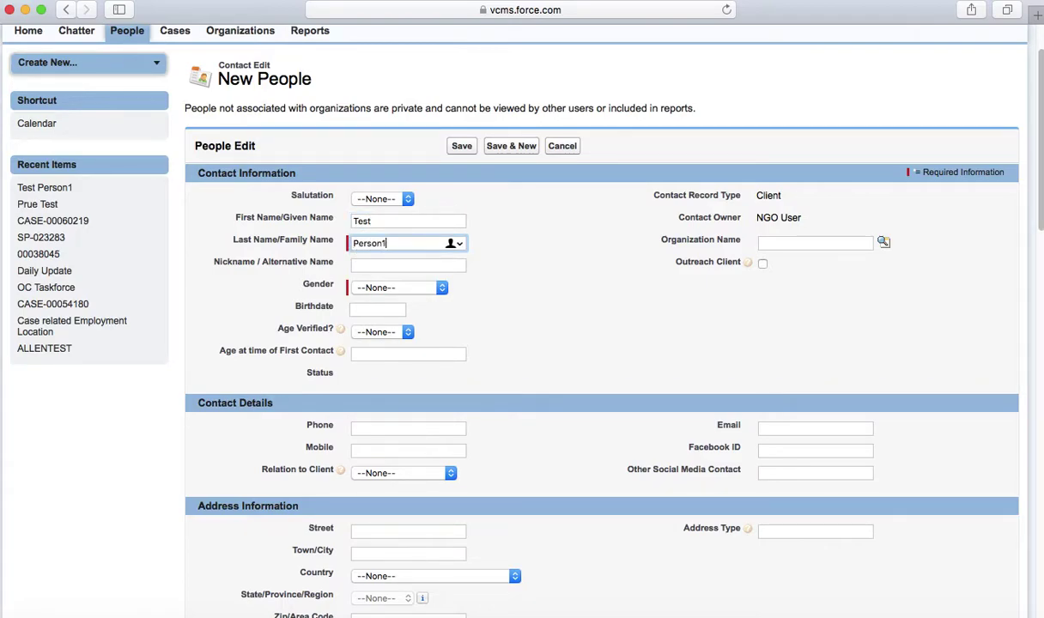
click(367, 289)
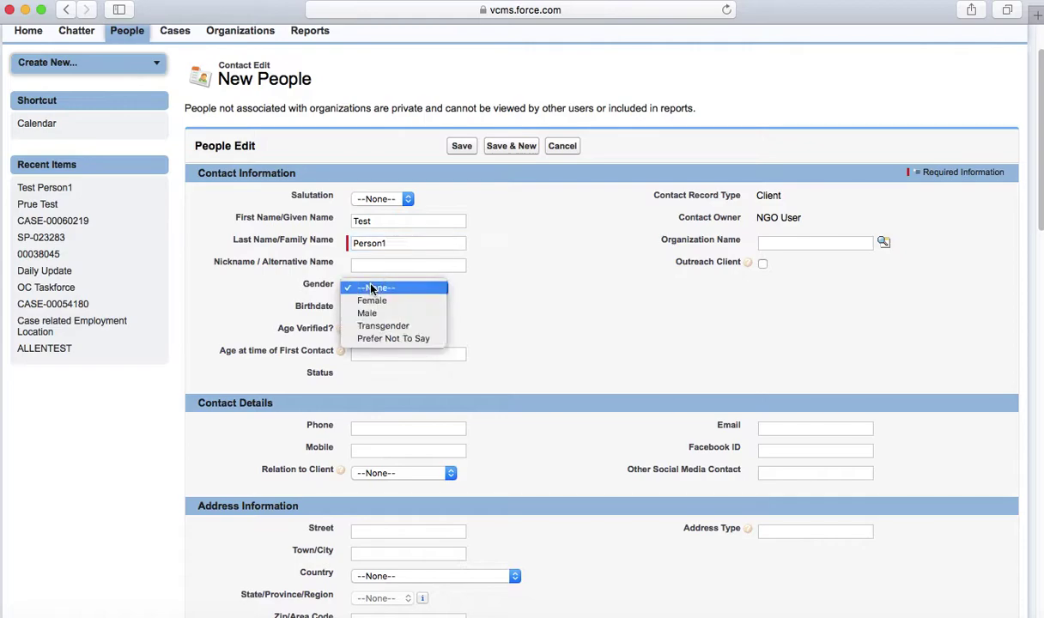
click(374, 307)
Enter the client's date of birth in the Birthdate field
scroll(498, 325, down, 1)
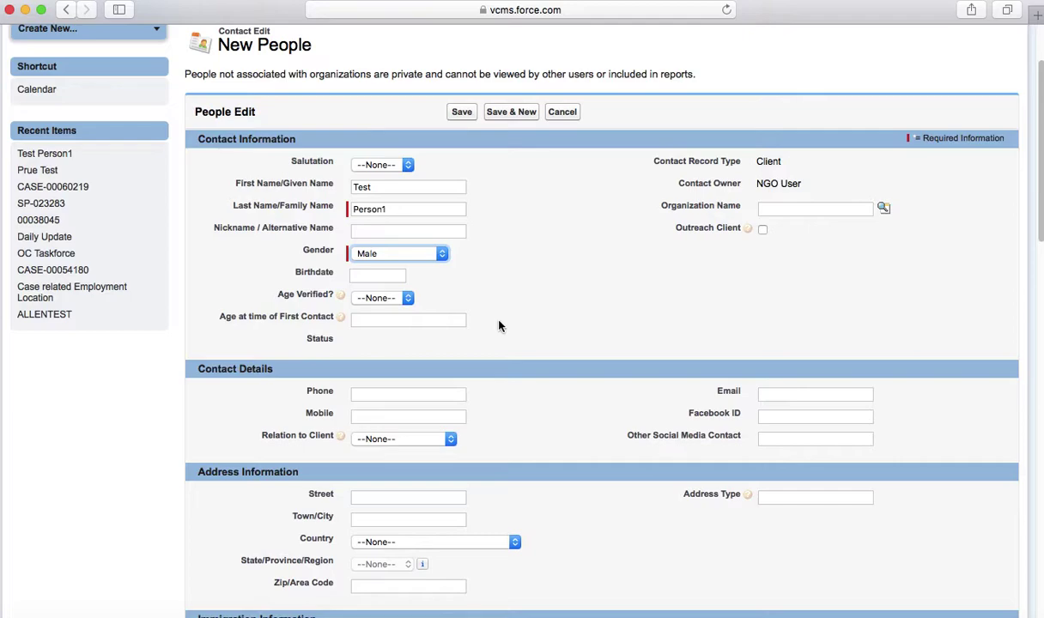
scroll(498, 324, down, 1)
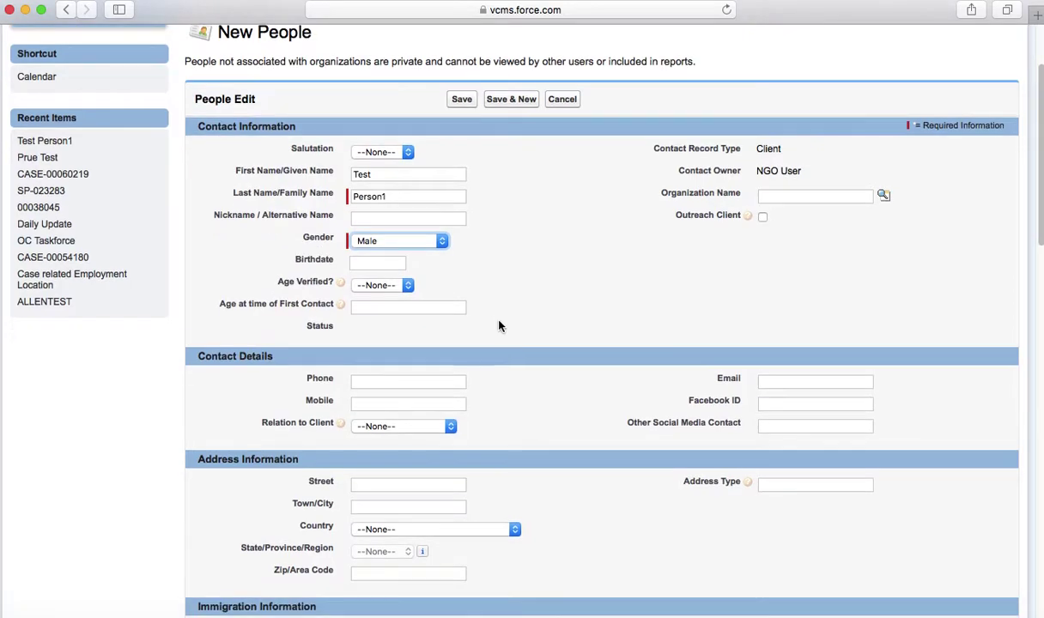
click(378, 262)
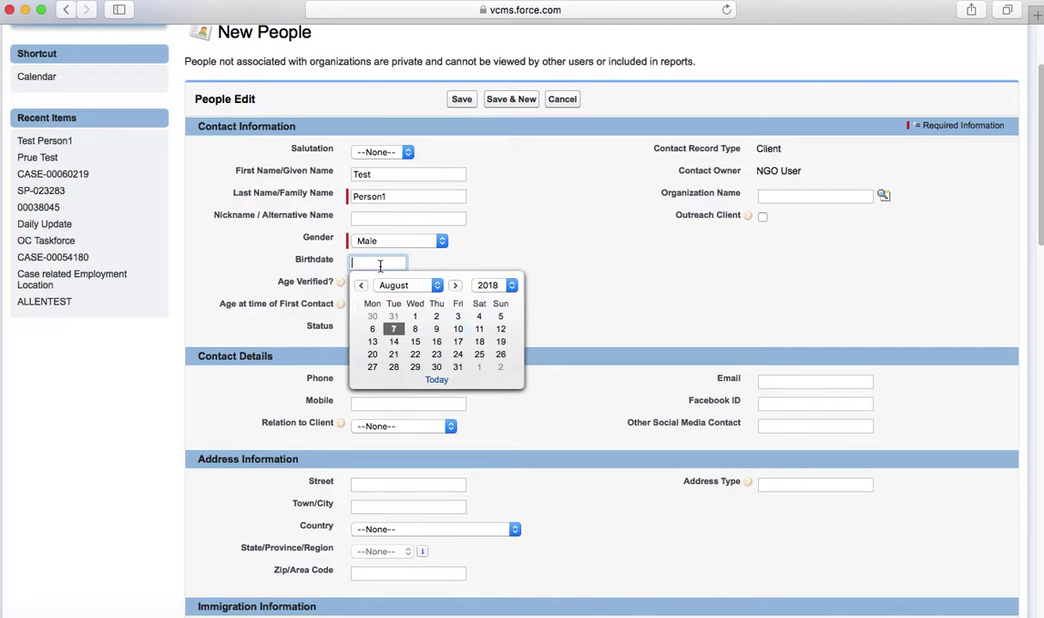
text(4/4/1990)
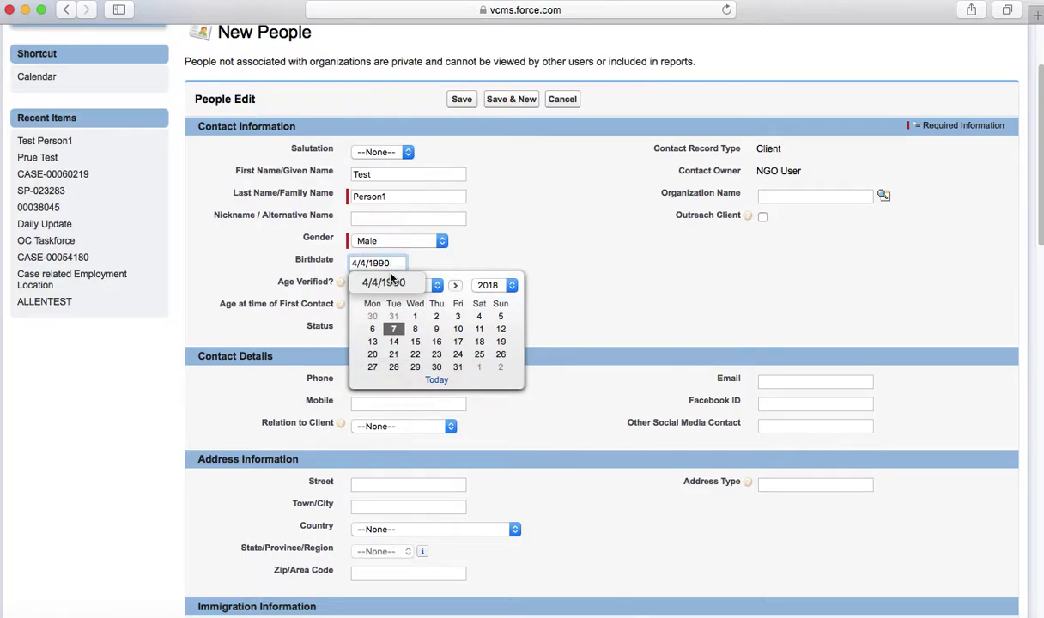
click(471, 264)
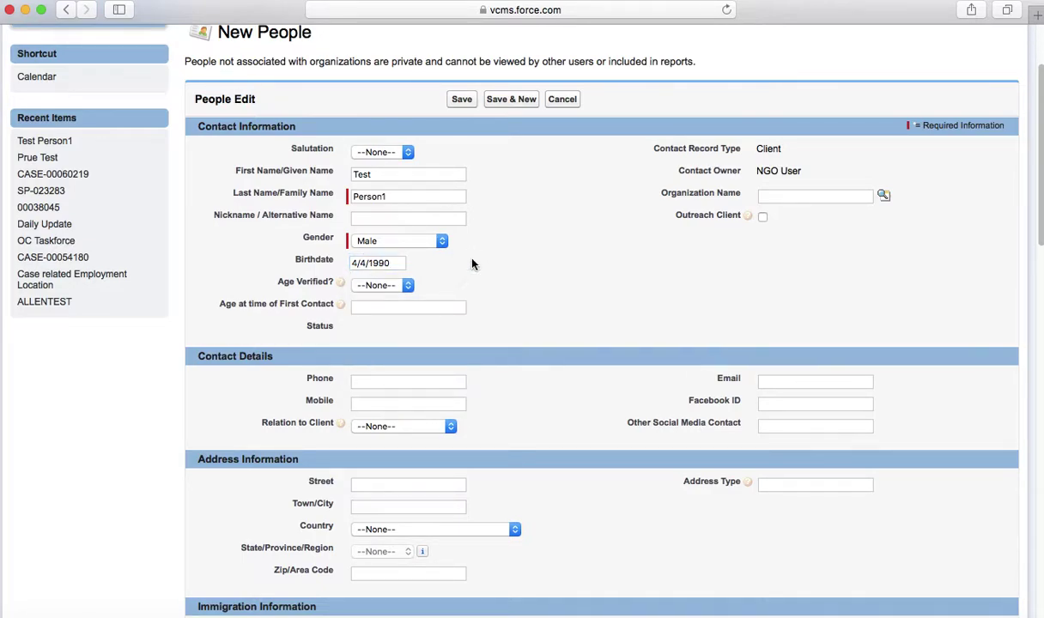
Set the client's Country of Origin to Thailand in Immigration Information
scroll(409, 270, down, 1)
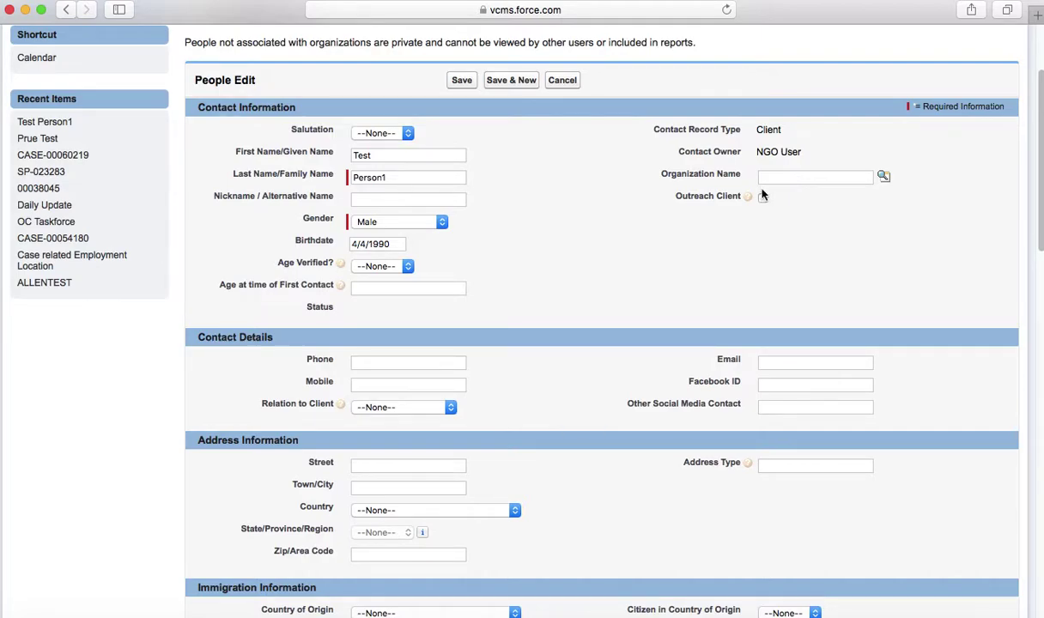
scroll(599, 292, down, 5)
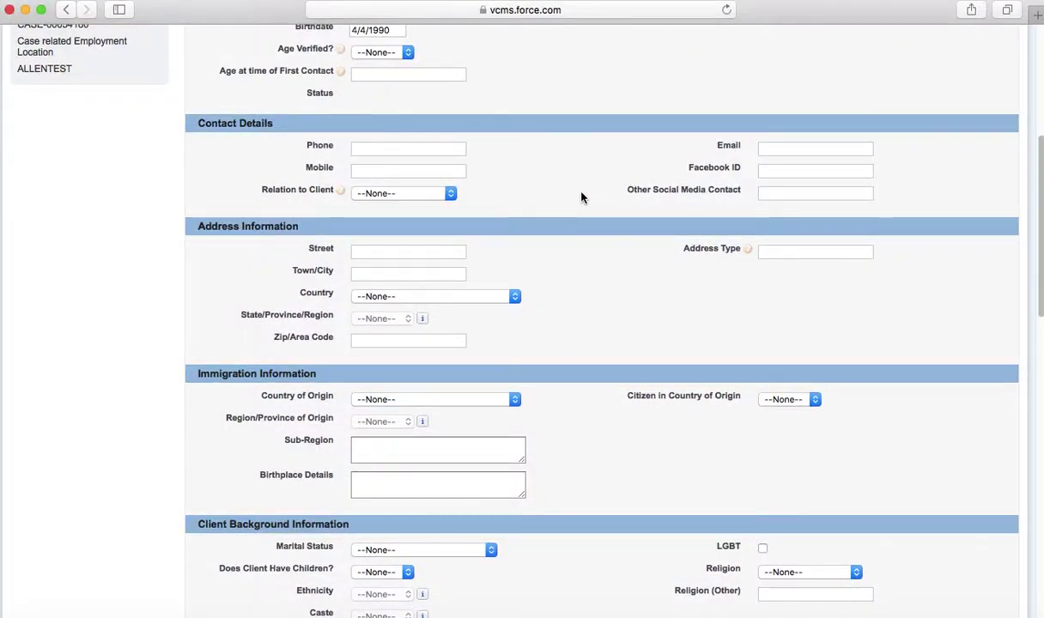
scroll(576, 198, down, 1)
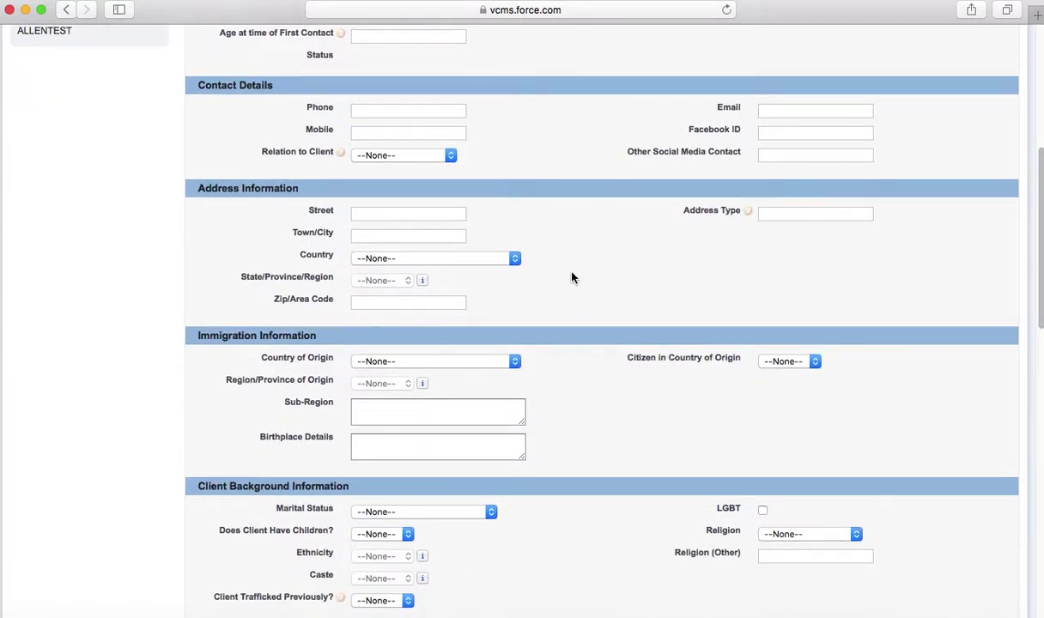
scroll(571, 276, down, 4)
scroll(571, 277, down, 1)
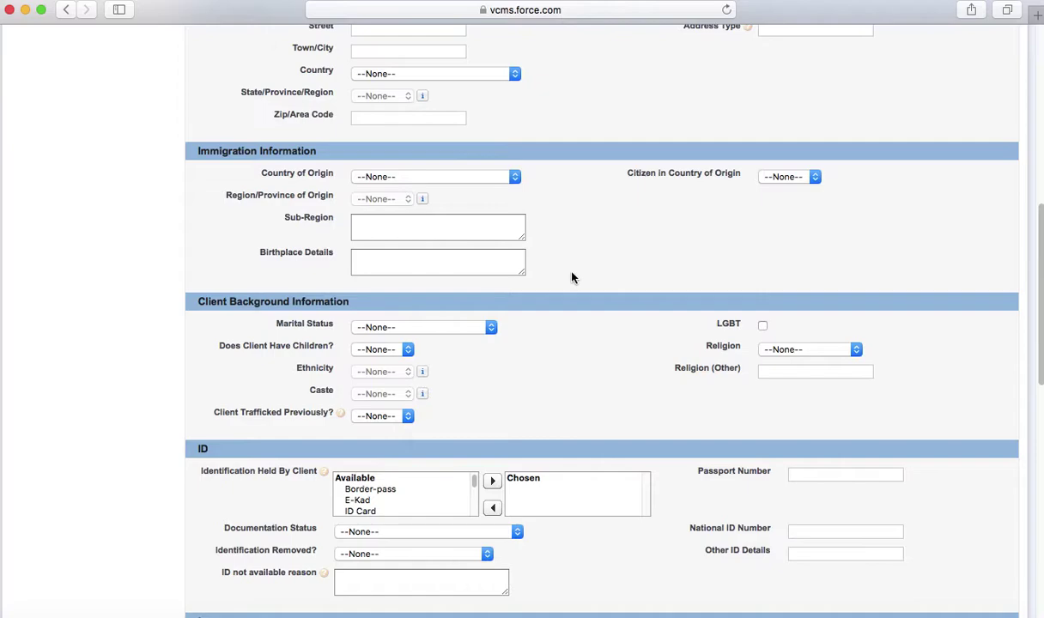
click(496, 178)
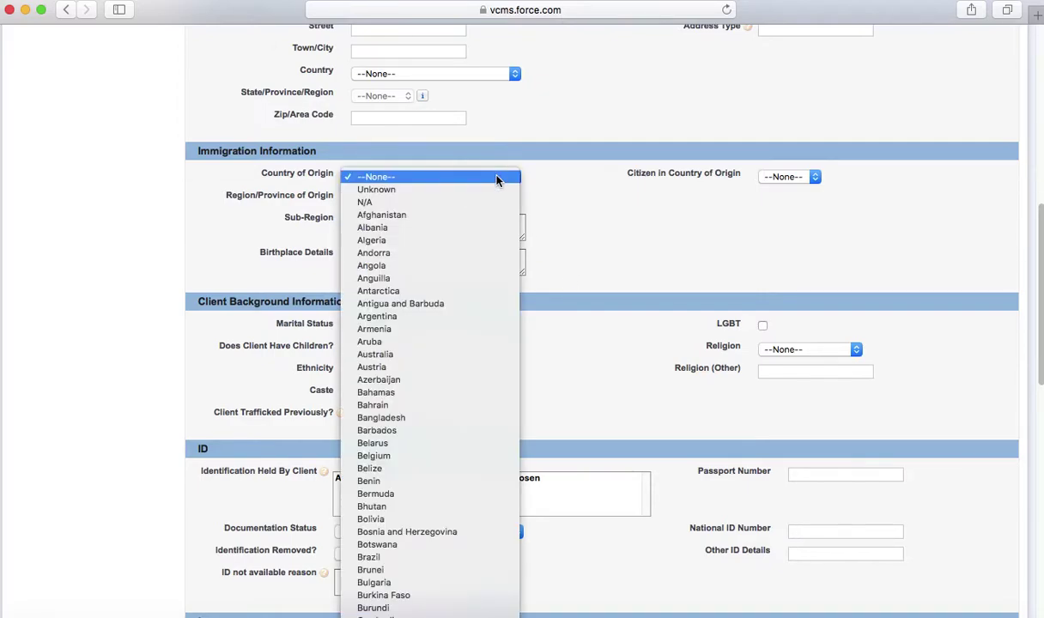
text(th)
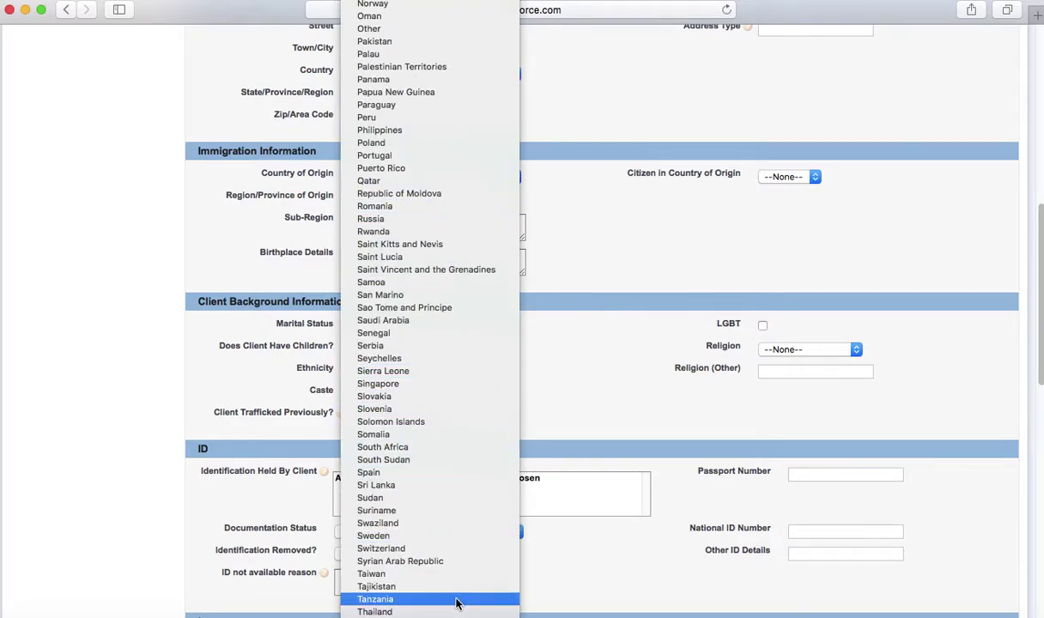
click(455, 612)
Set Region/Province of Origin to Krabi and Citizen in Country of Origin to Yes
click(448, 201)
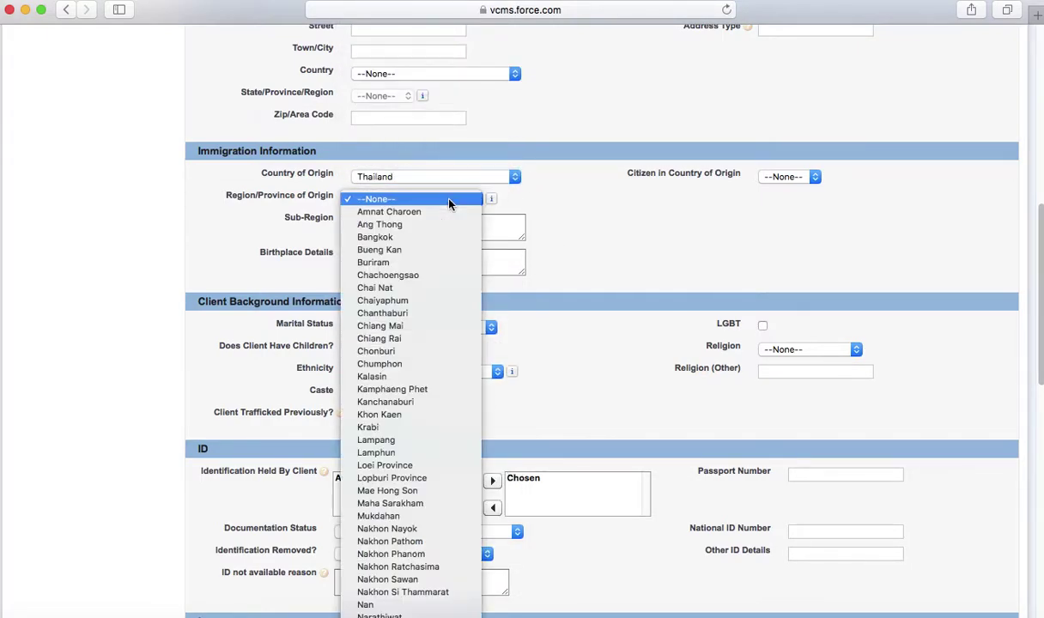
click(412, 426)
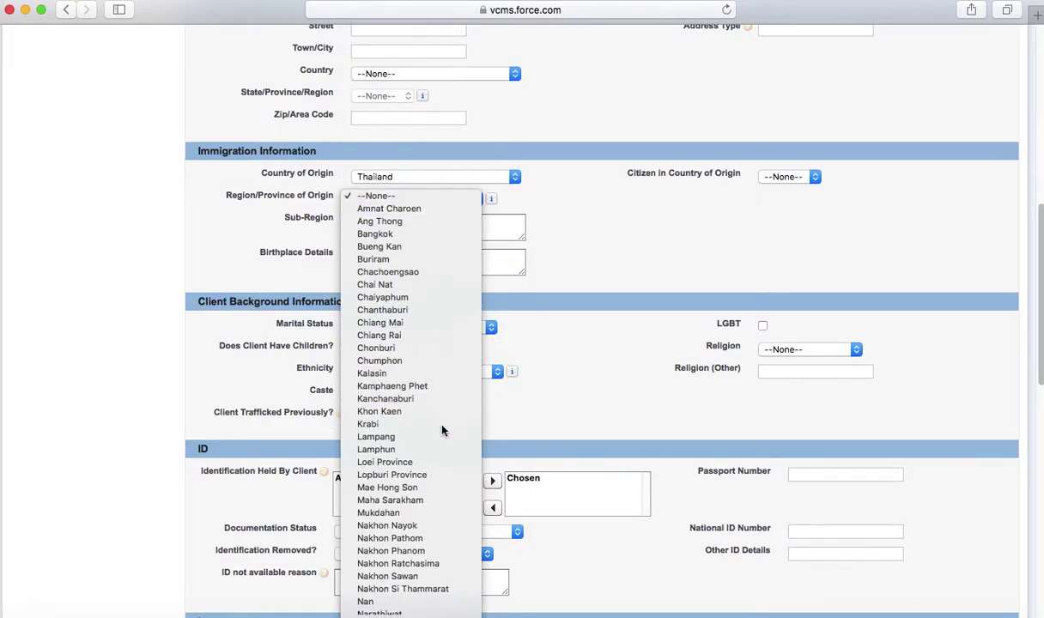
click(438, 225)
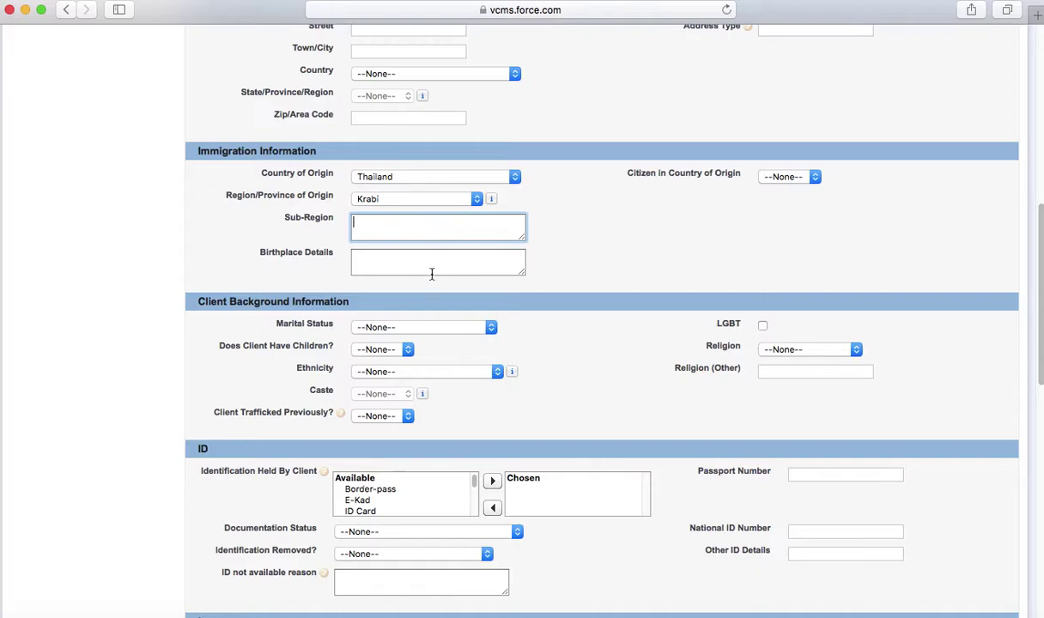
click(814, 178)
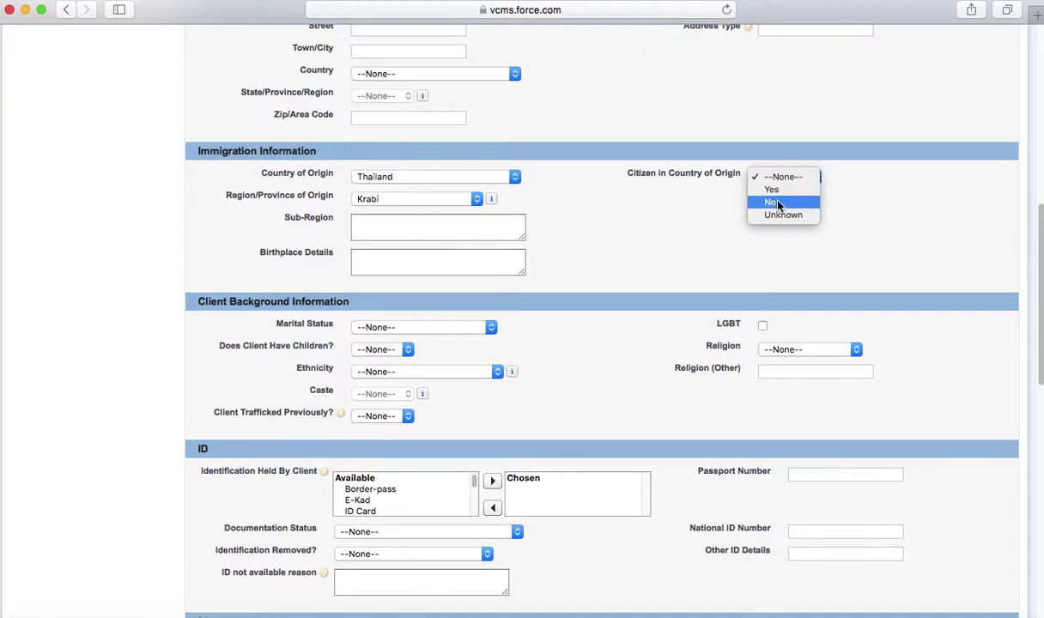
click(769, 189)
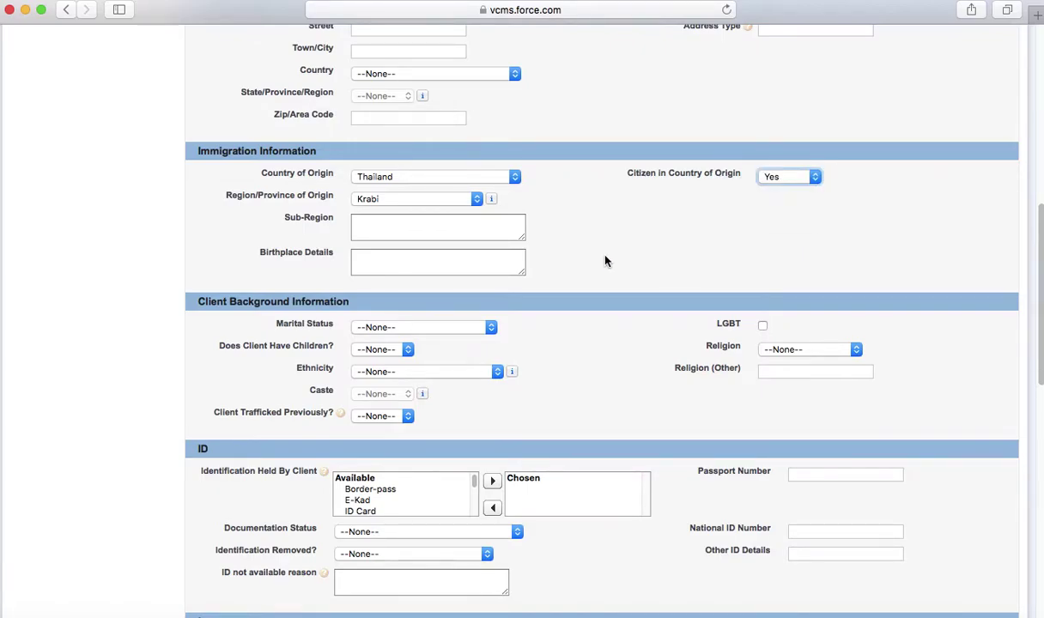
In Client Background Information, set Marital Status to Married and Does Client Have Children? to Yes - 2
scroll(606, 257, down, 3)
scroll(606, 260, down, 1)
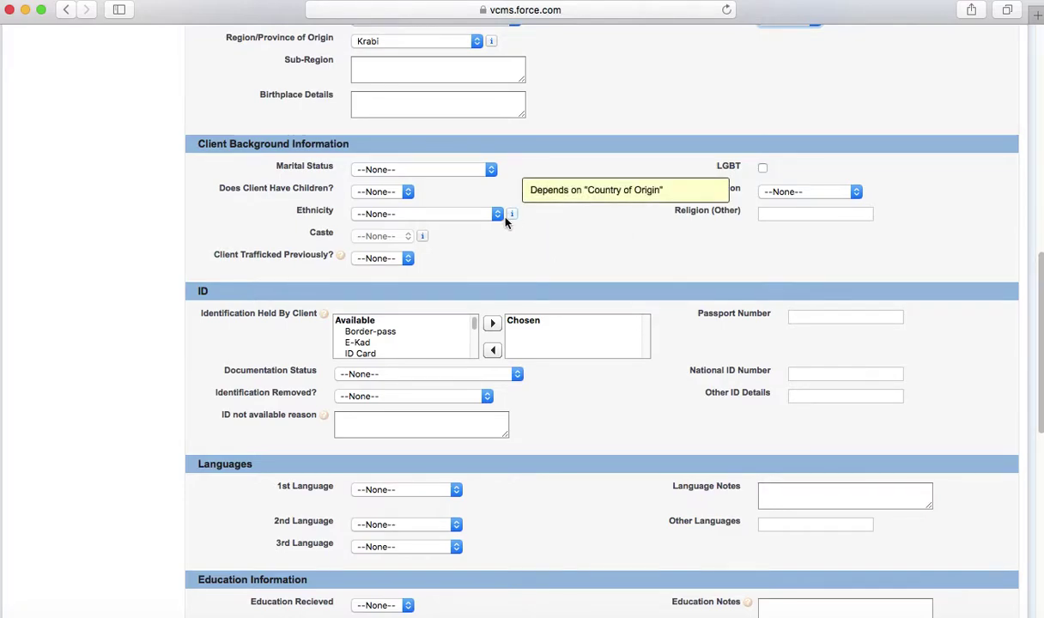
click(460, 170)
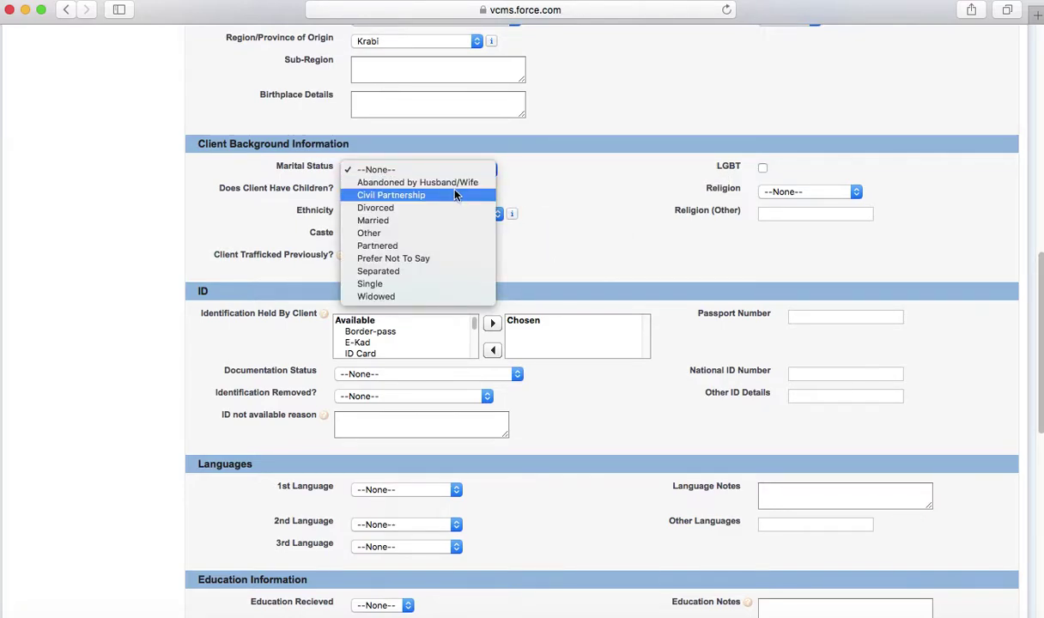
click(453, 221)
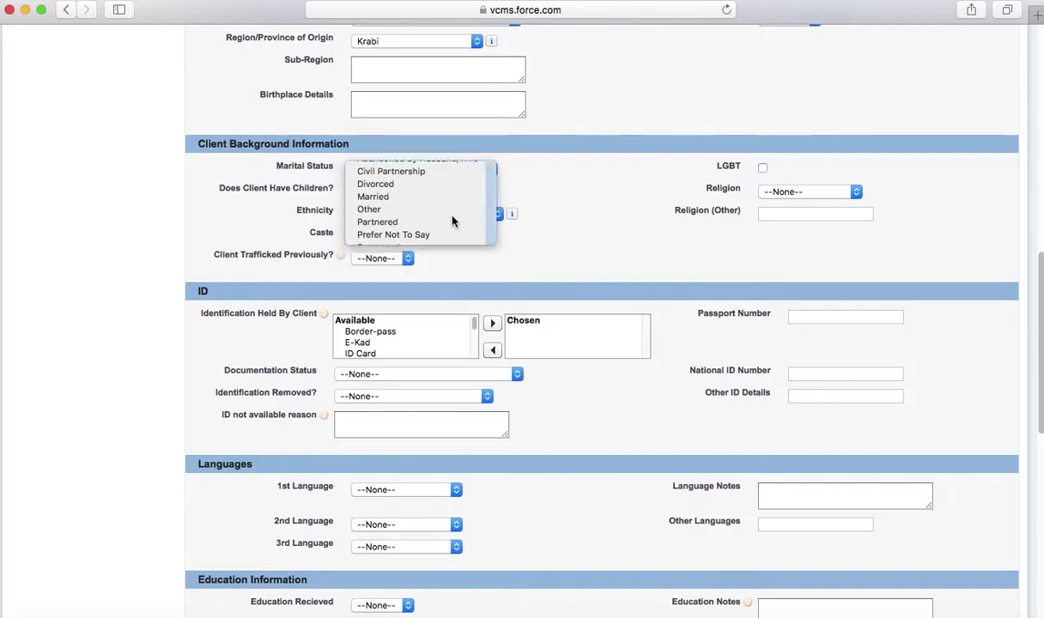
click(382, 192)
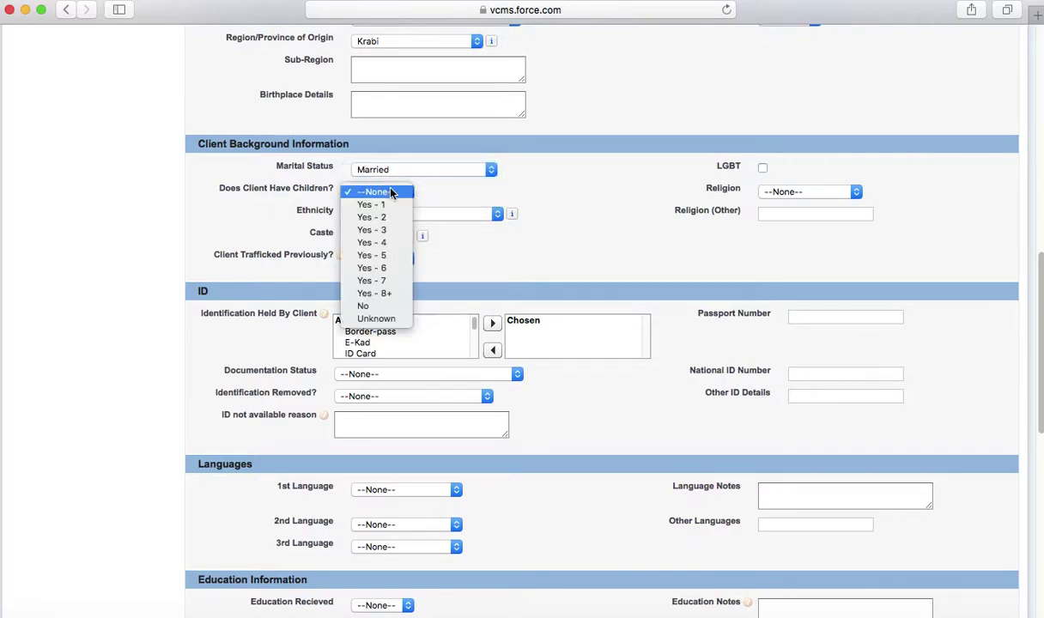
click(378, 208)
Set the client's Ethnicity to Thai and Client Trafficked Previously? to Yes
click(418, 212)
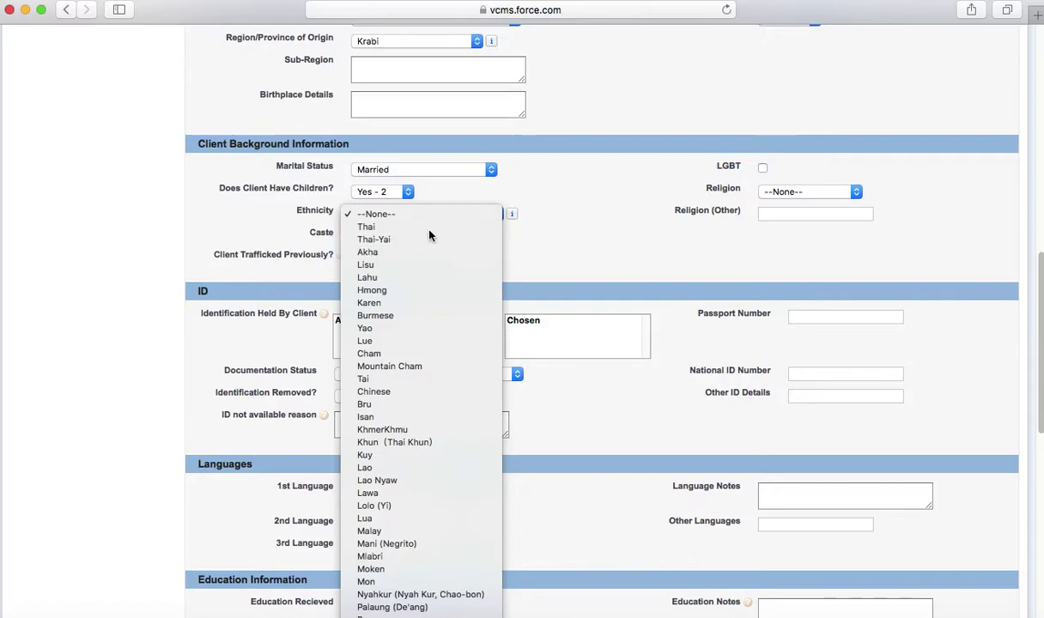
click(406, 227)
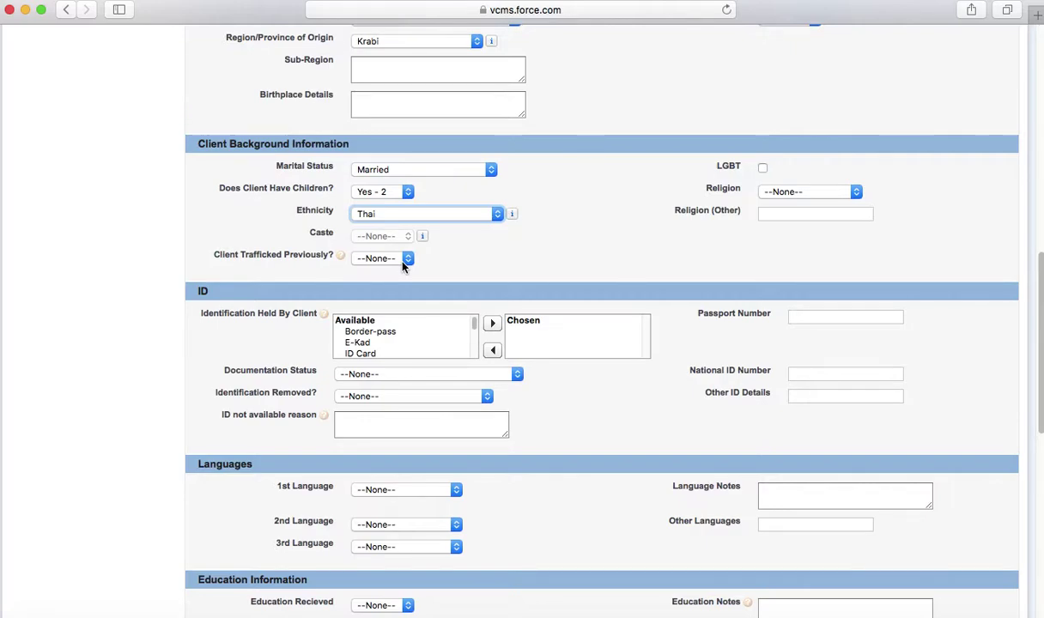
click(404, 260)
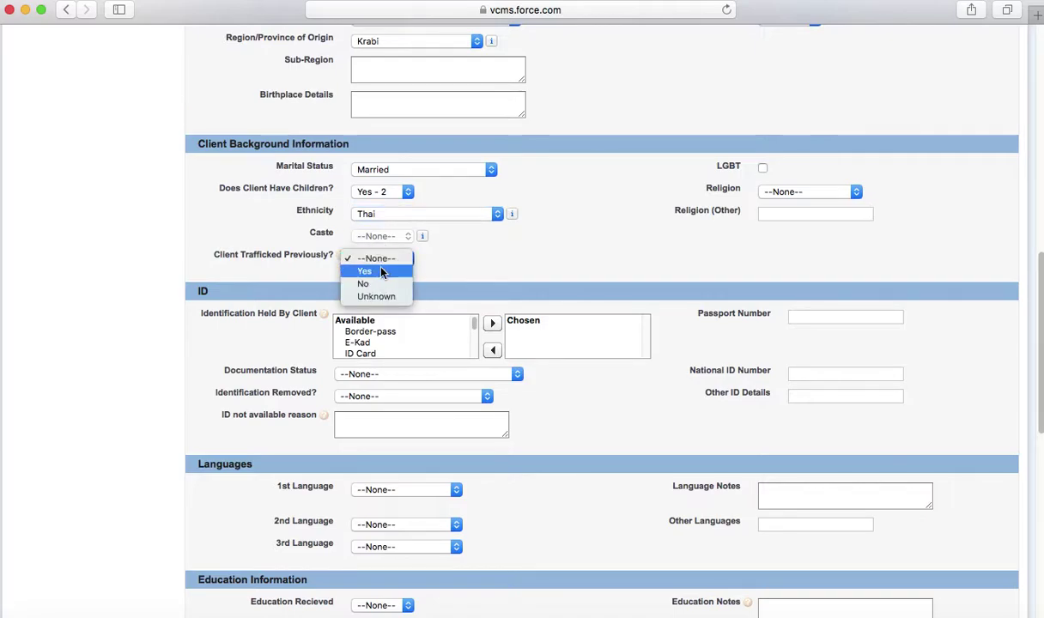
click(366, 264)
Add Passport to the chosen items for Identification Held By Client in the ID section
scroll(584, 273, down, 5)
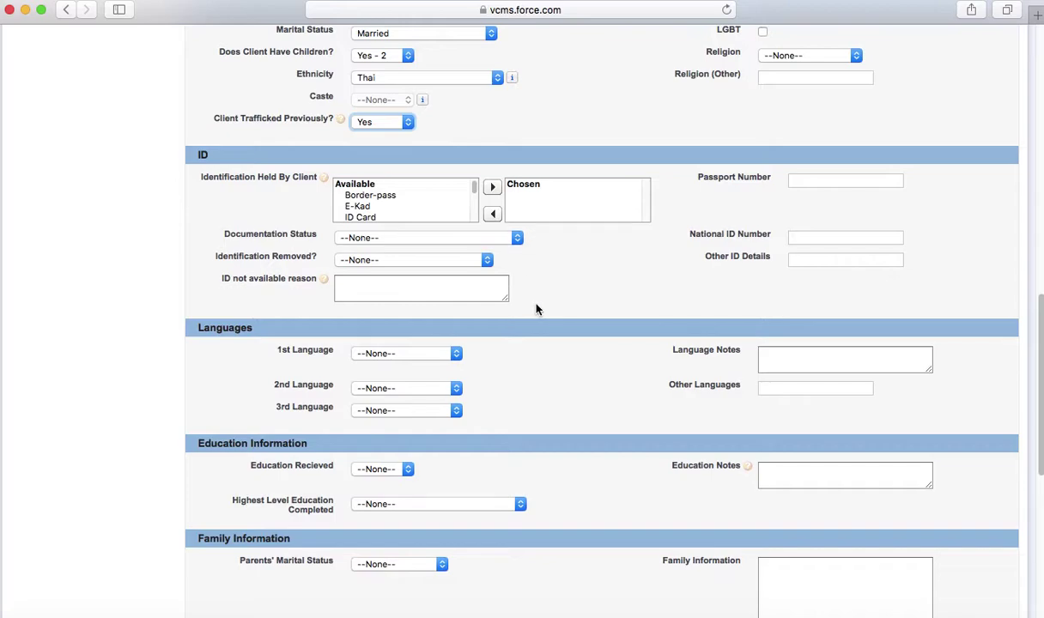
scroll(421, 206, down, 2)
scroll(421, 205, down, 2)
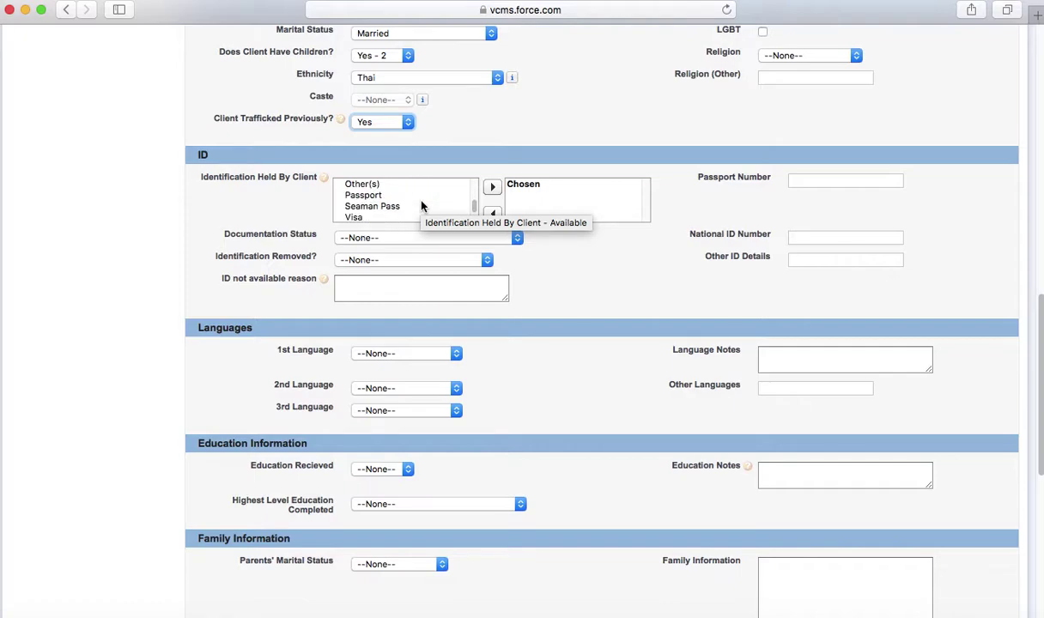
click(394, 196)
double_click(394, 196)
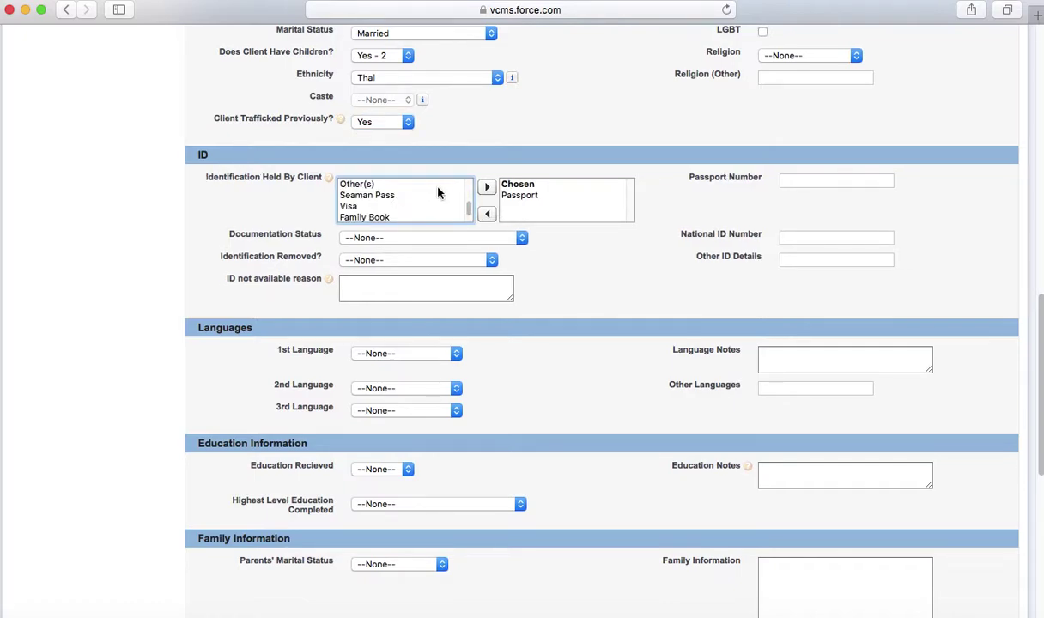
In the ID section, set Documentation Status to Own Tampered Travel Docs and Identification Removed? to Yes - by Employer
click(804, 180)
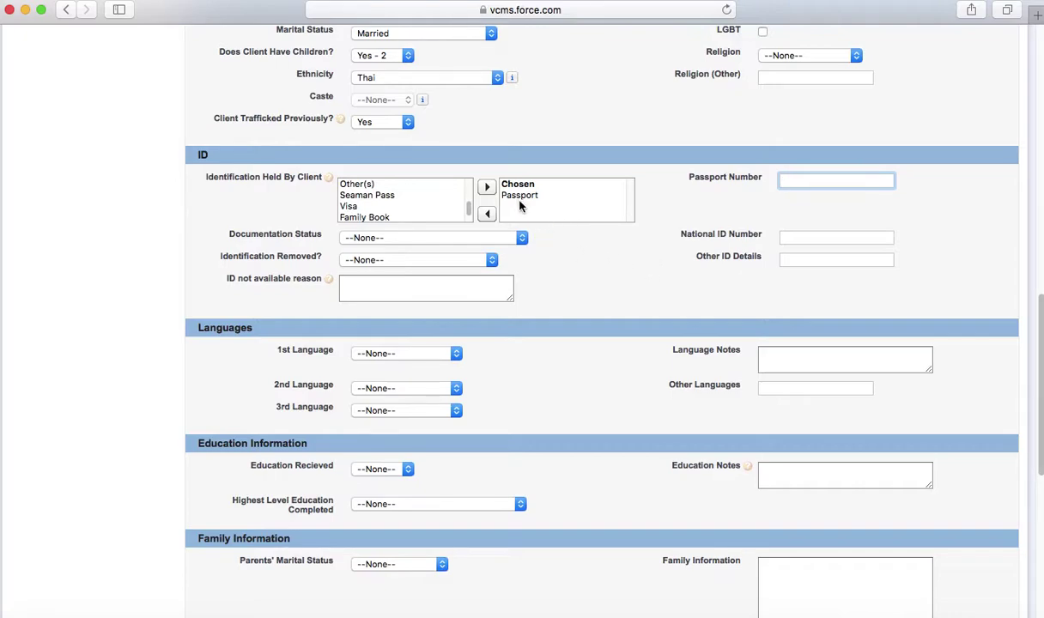
click(503, 242)
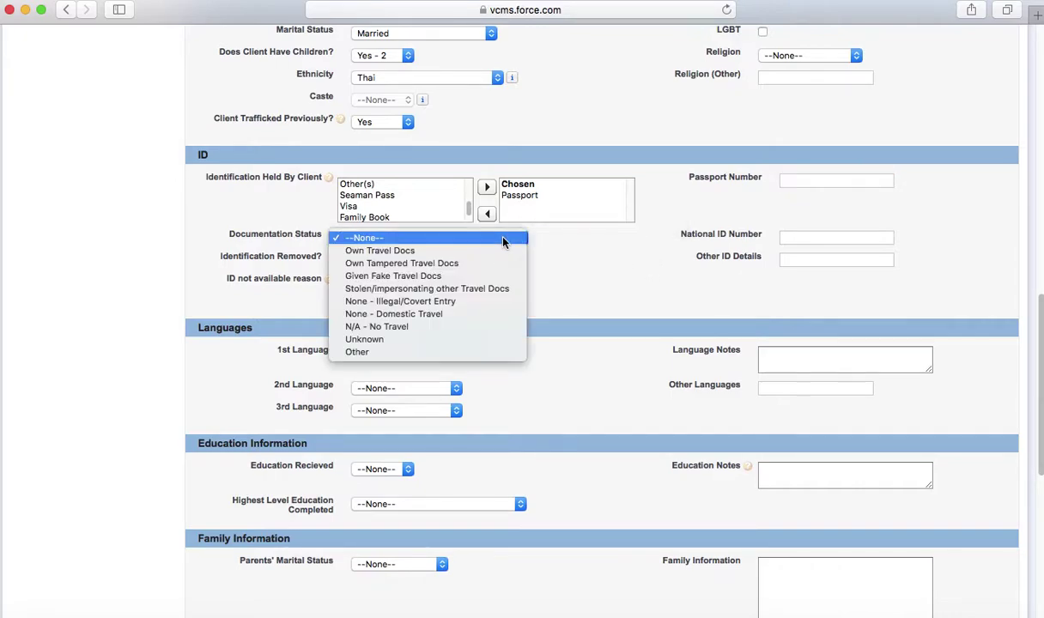
click(462, 263)
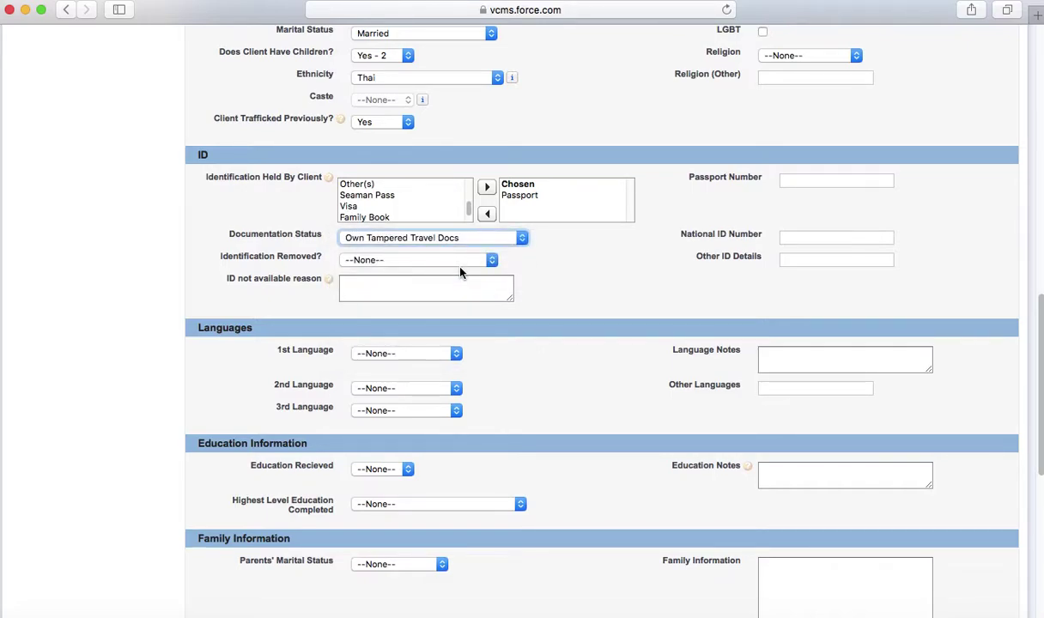
scroll(578, 305, down, 1)
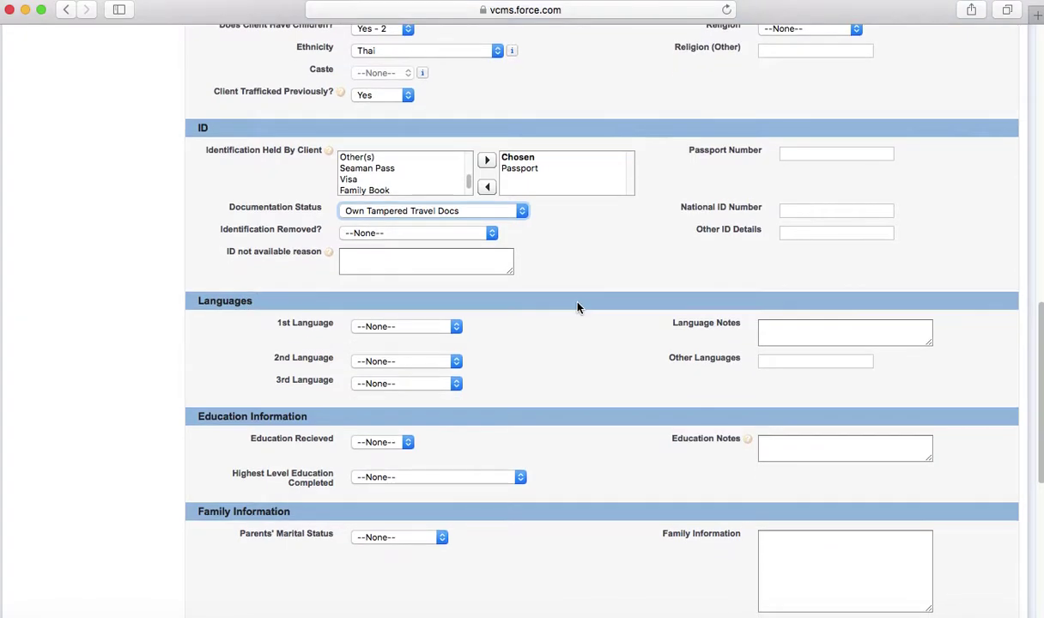
click(462, 239)
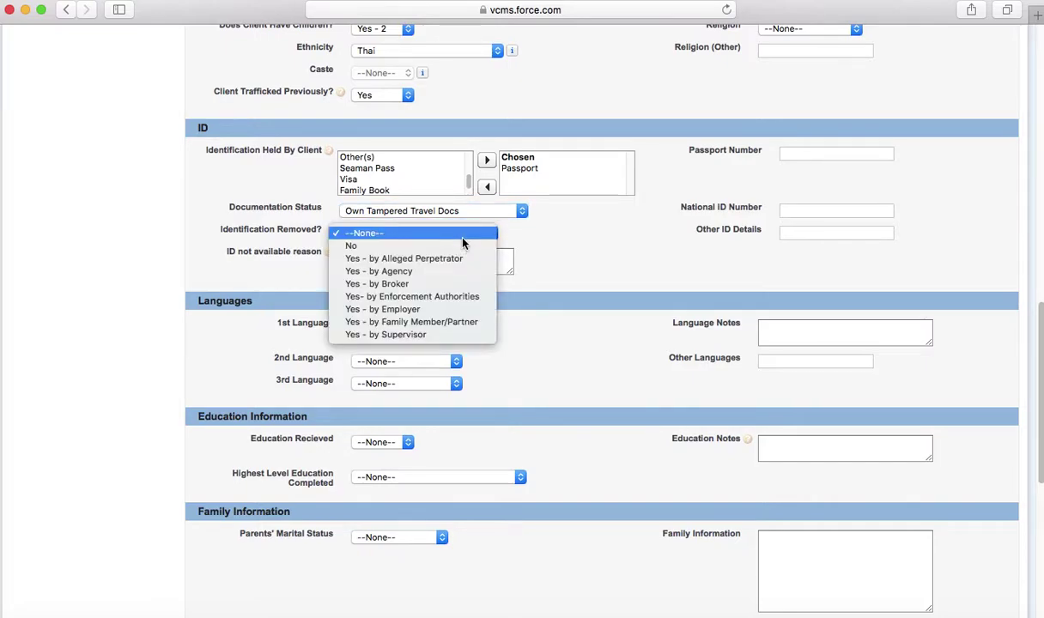
click(438, 309)
click(402, 261)
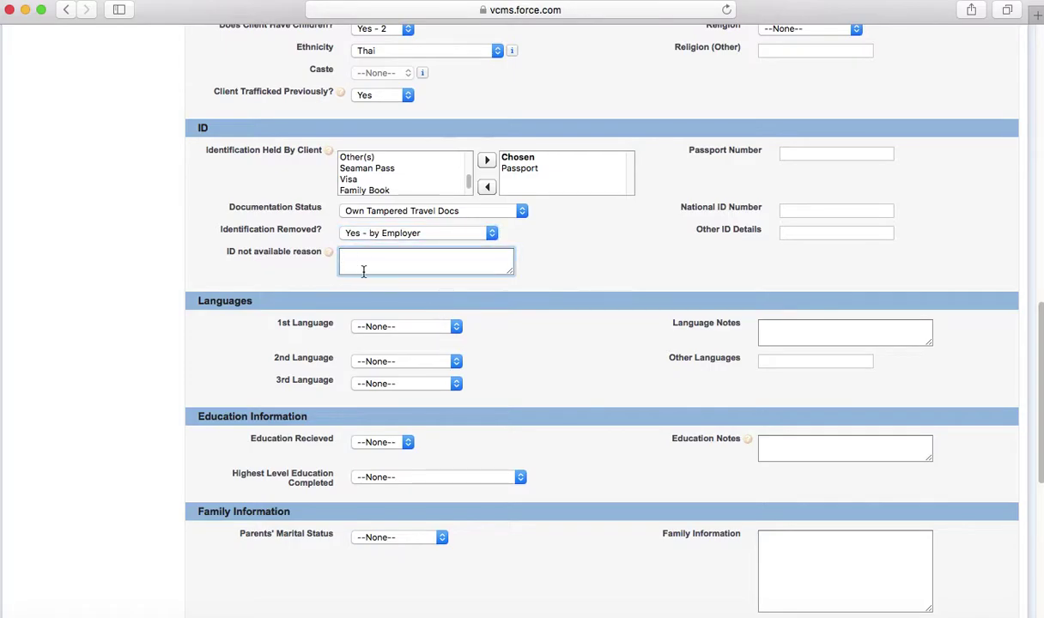
In Education Information, set Education Recieved to Formal and Highest Level Education Completed to Lower Secondary Education
scroll(575, 282, down, 2)
scroll(575, 282, down, 4)
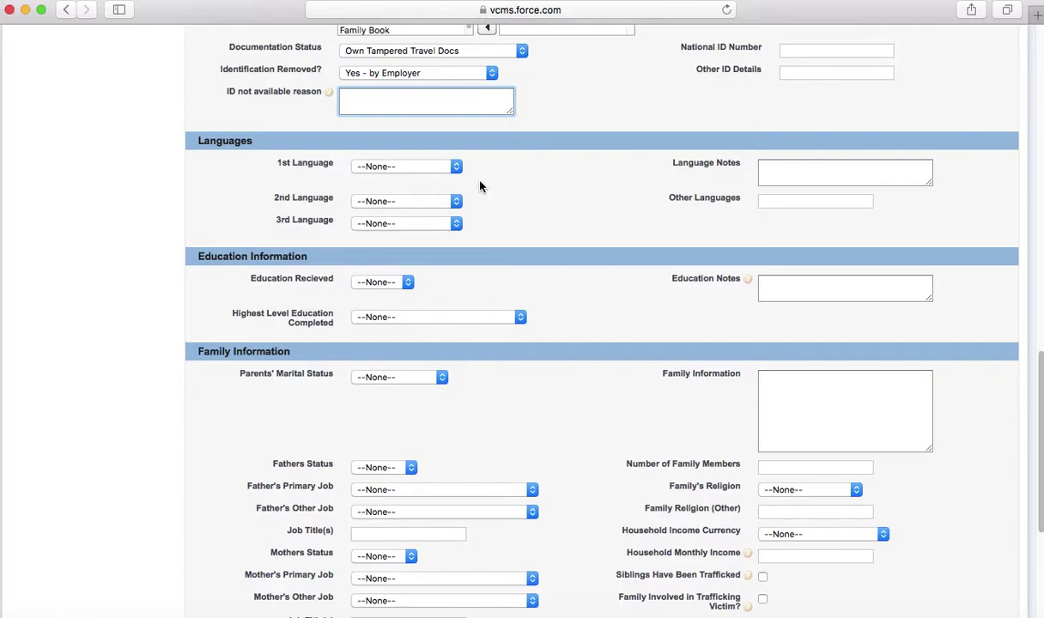
scroll(480, 186, down, 3)
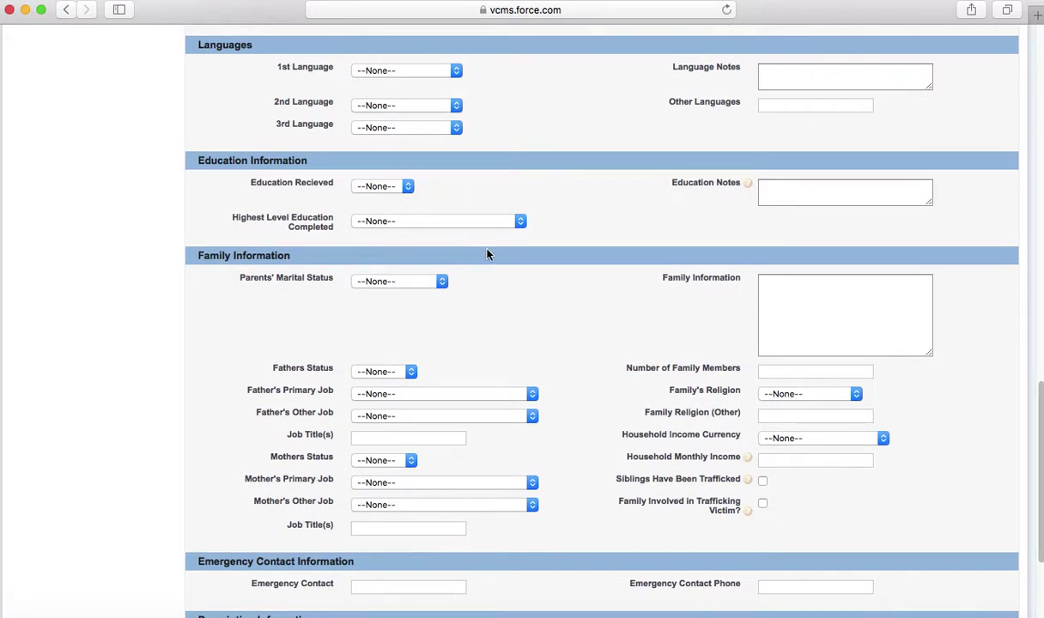
scroll(543, 247, down, 2)
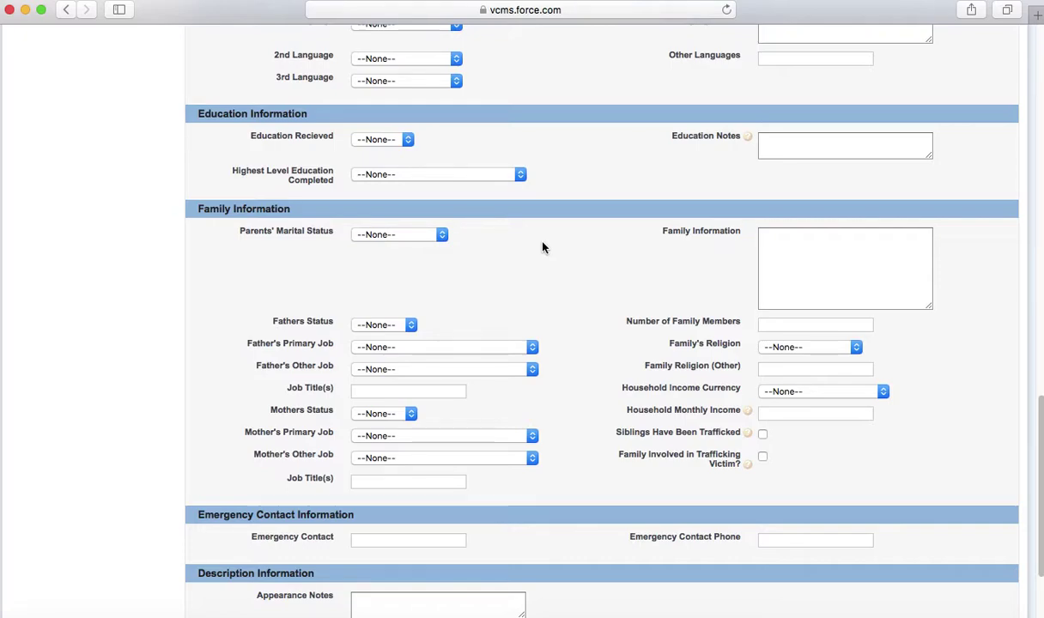
click(401, 140)
click(397, 153)
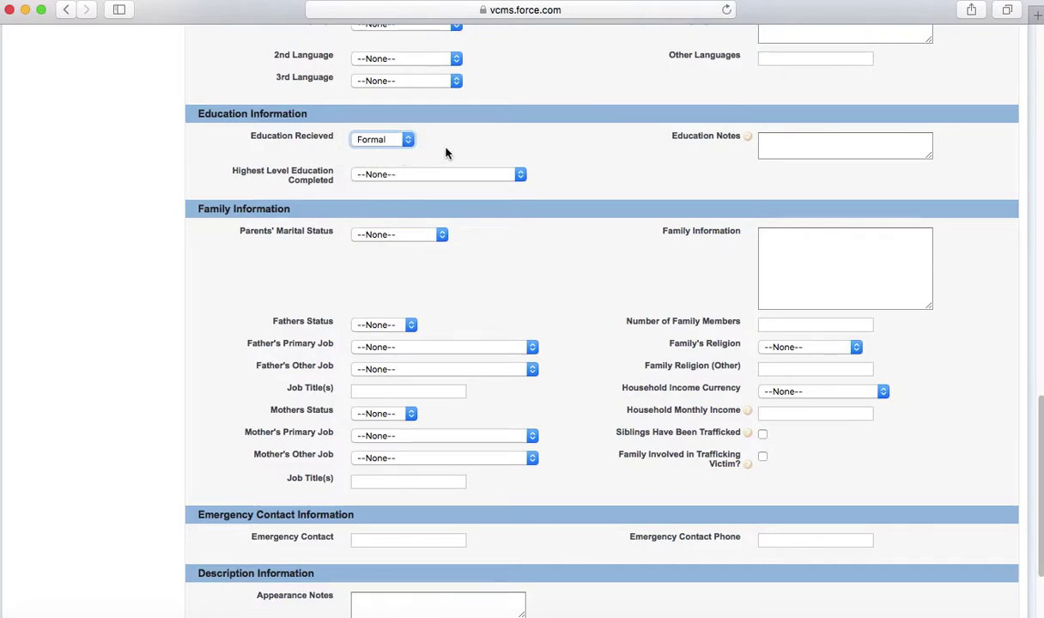
click(378, 175)
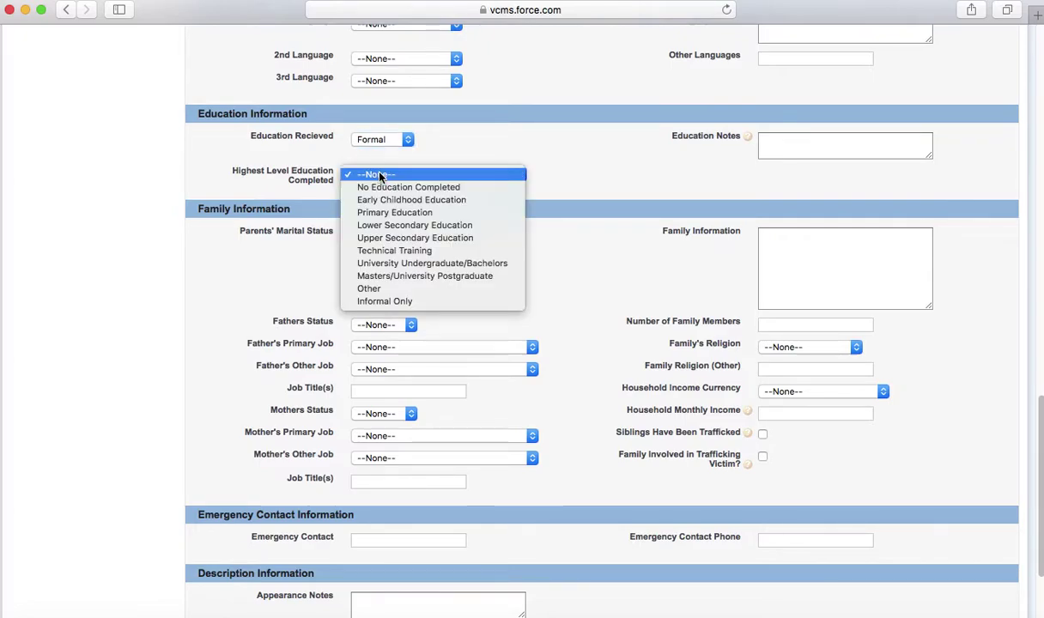
click(443, 229)
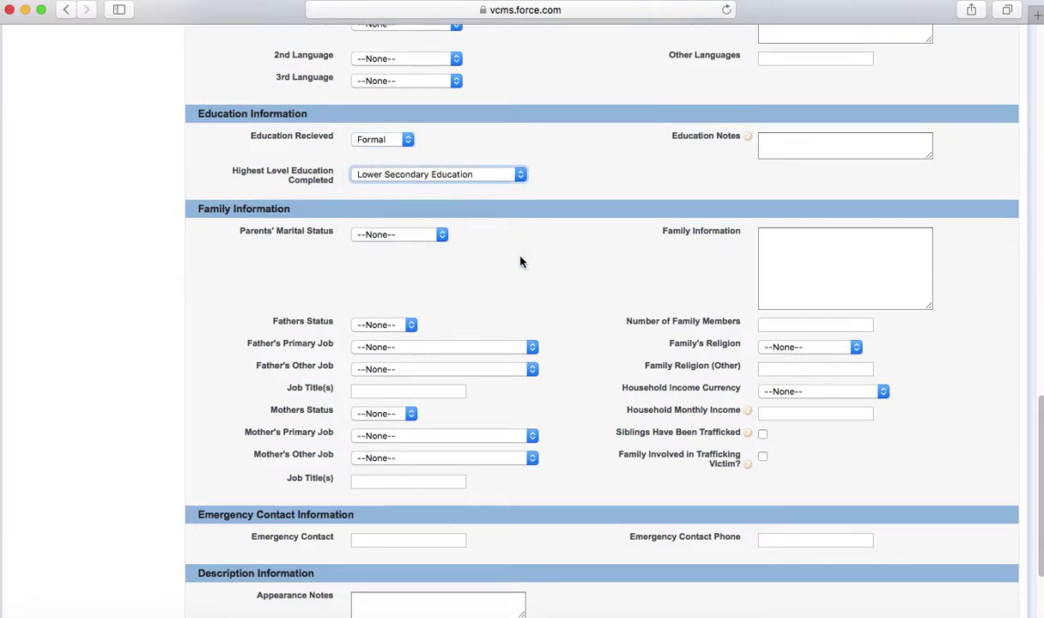
Enter "graduated at grade 7 but then didn't continue" in the client's Education Notes
scroll(519, 261, down, 1)
scroll(520, 262, down, 1)
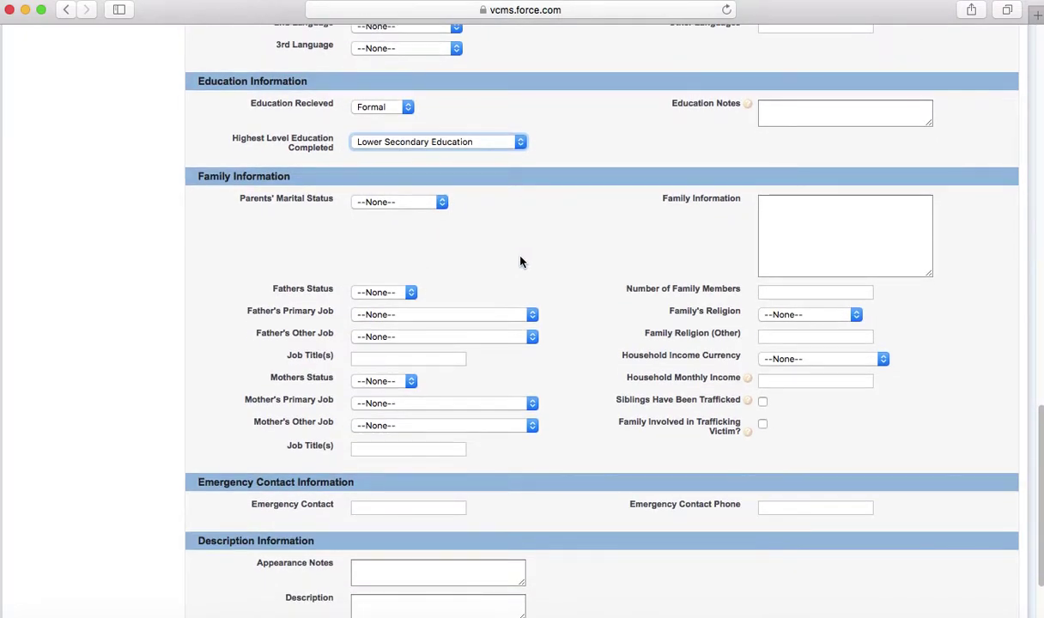
click(777, 115)
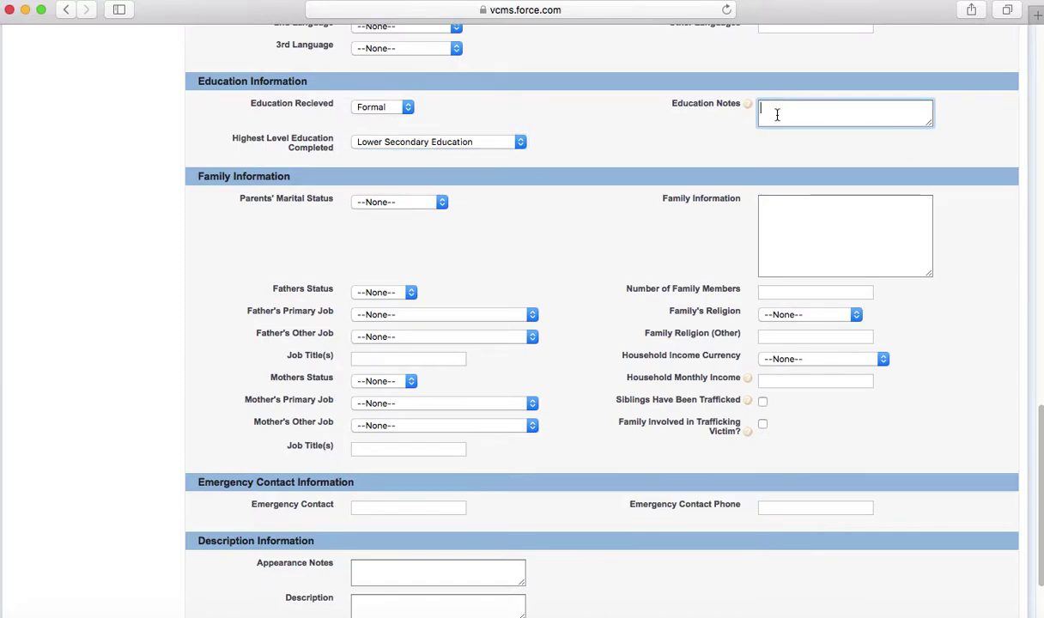
text(graduated at grade 7 but then didn't continue)
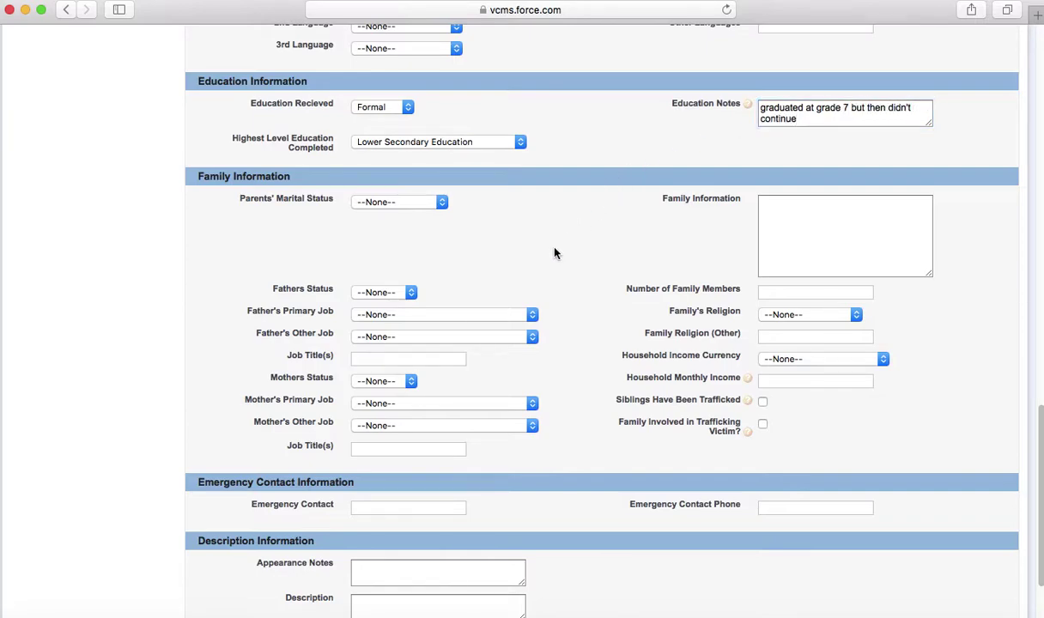
In Family Information, set Parents' Marital Status to Divorced and both Fathers Status and Mothers Status to Alive
scroll(554, 253, down, 3)
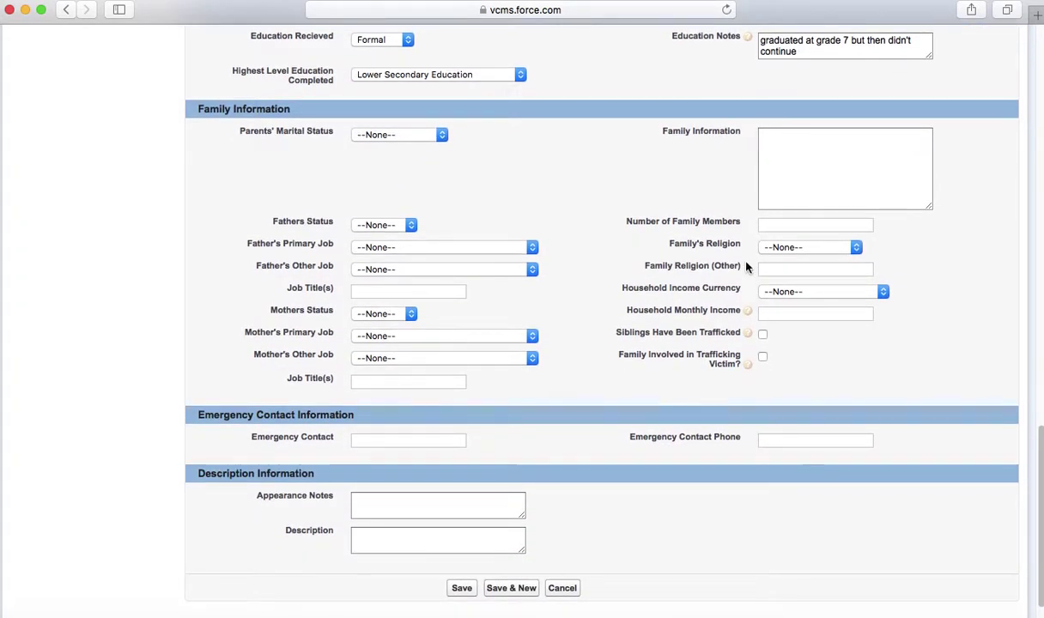
click(418, 134)
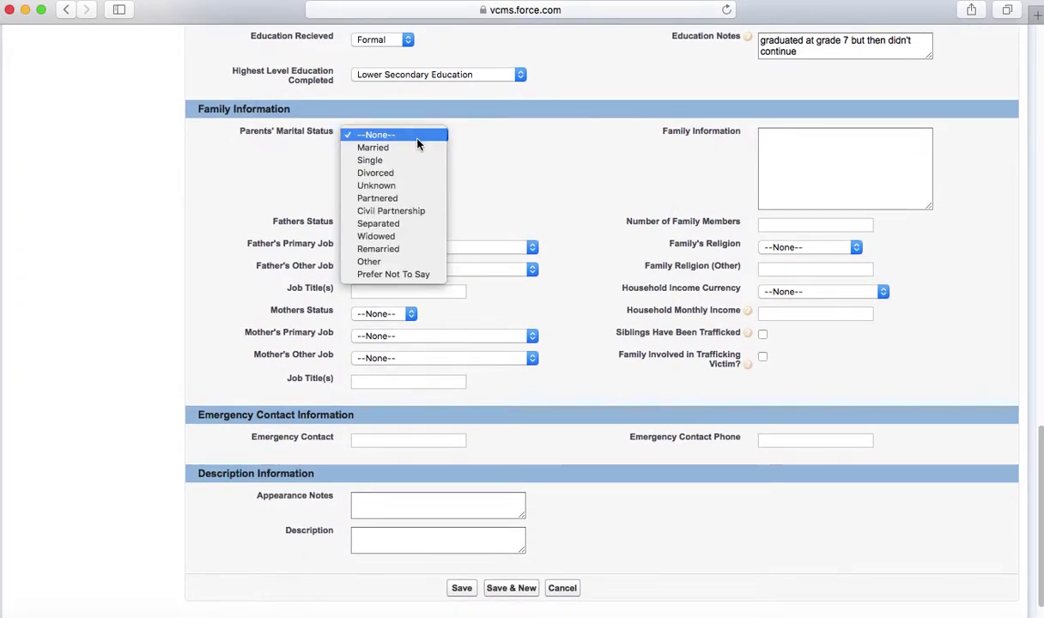
click(419, 173)
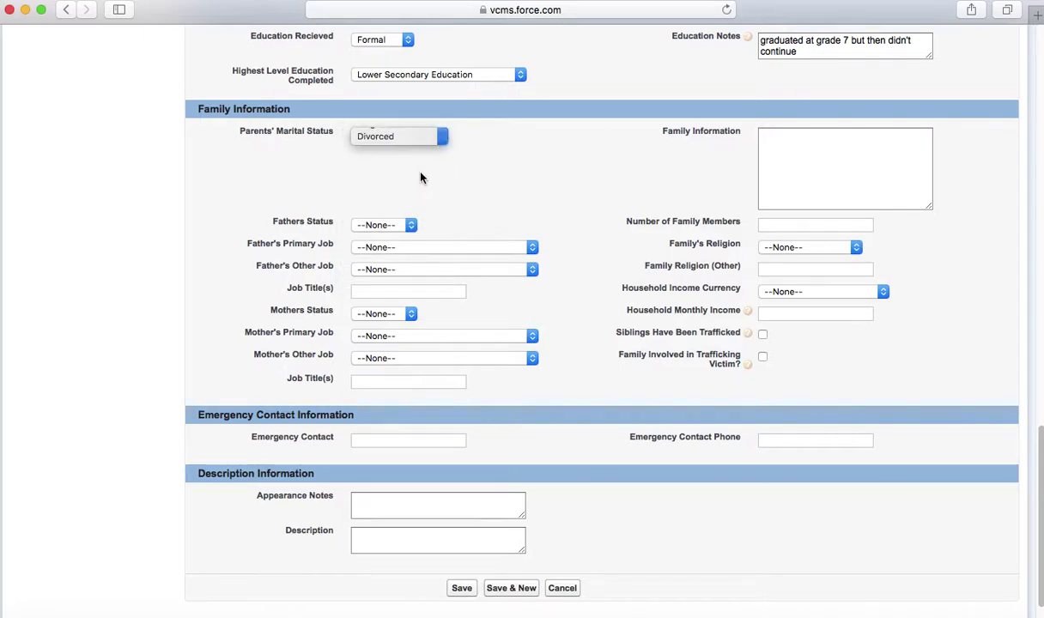
click(395, 228)
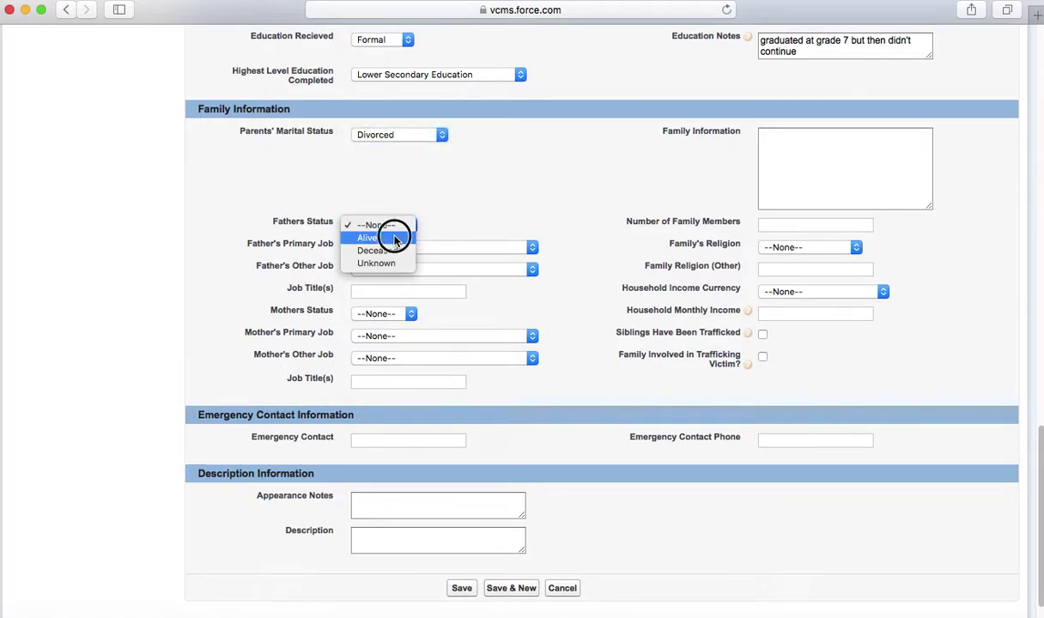
click(398, 237)
click(395, 315)
click(396, 327)
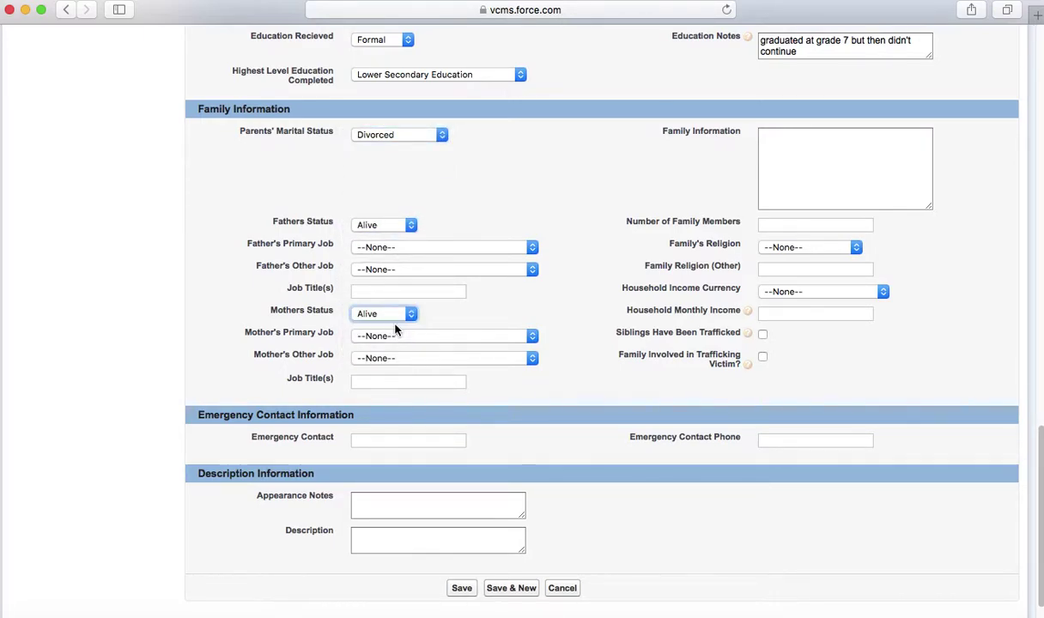
Set Father's Primary Job to Agriculture and Father's Other Job to Construction
scroll(558, 277, down, 1)
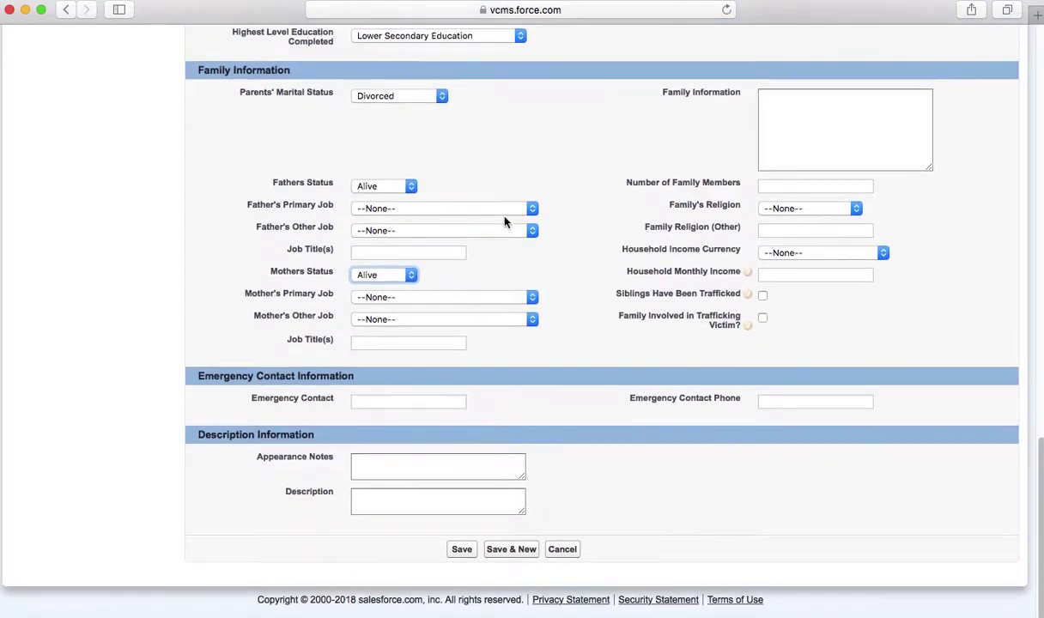
click(449, 215)
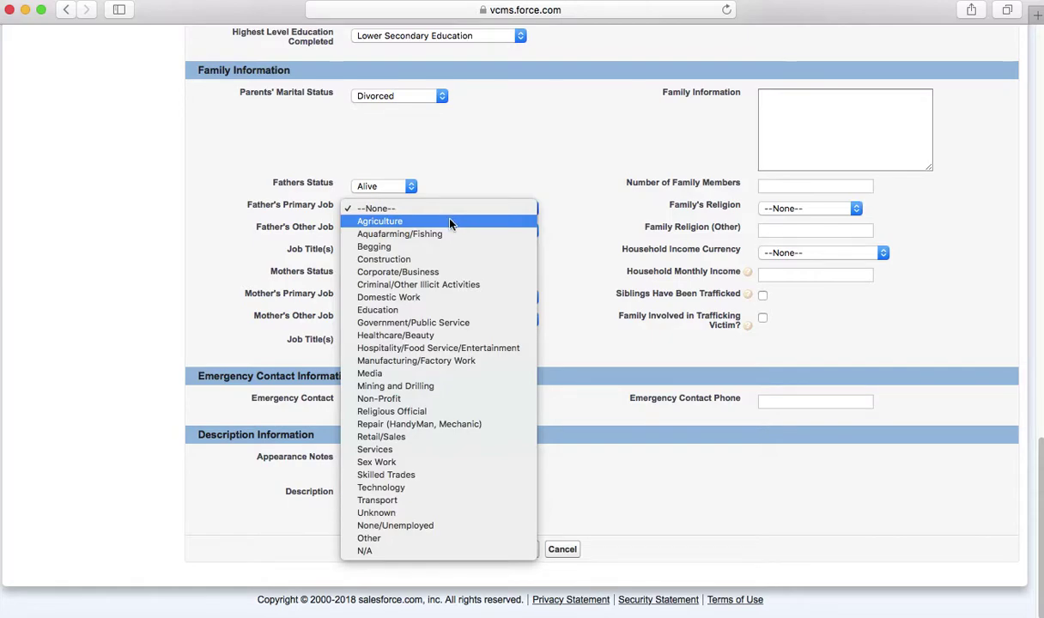
click(453, 223)
click(457, 229)
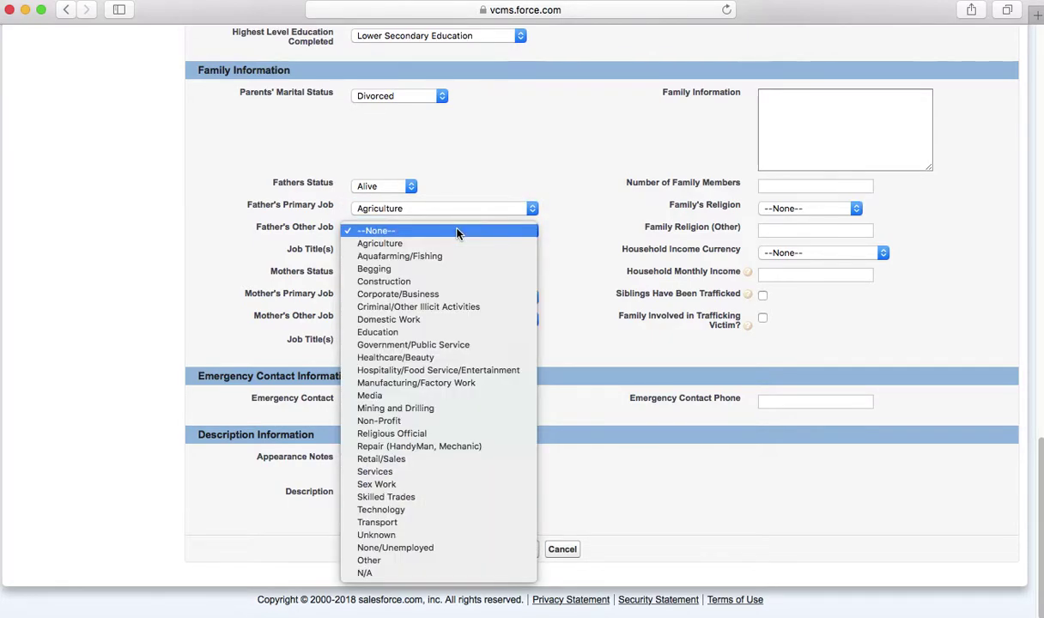
click(461, 283)
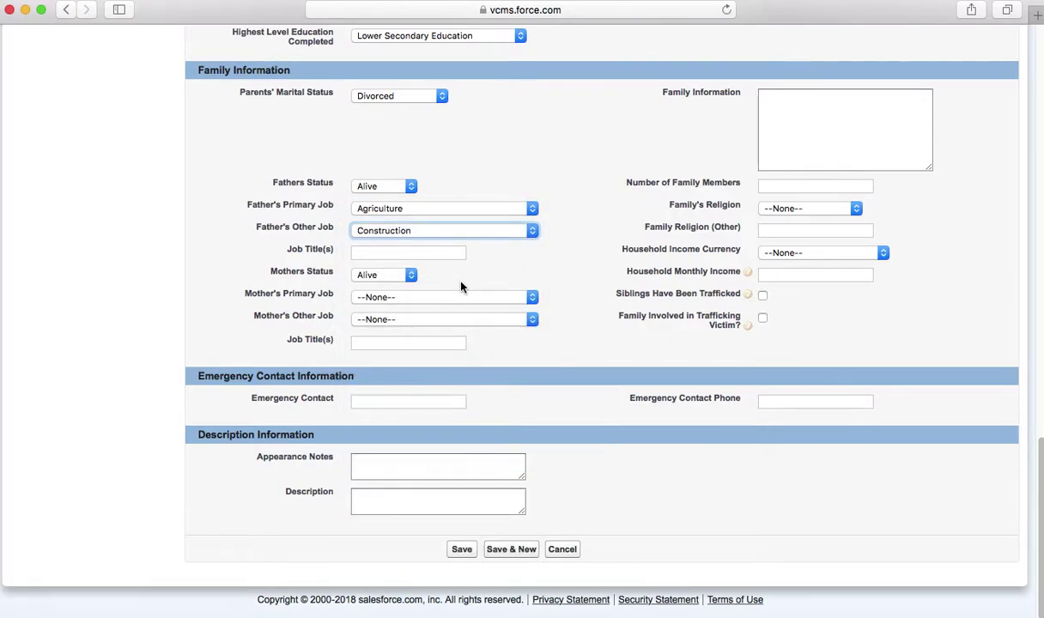
Set Mother's Primary Job to Agriculture and Mother's Other Job to Education
click(461, 300)
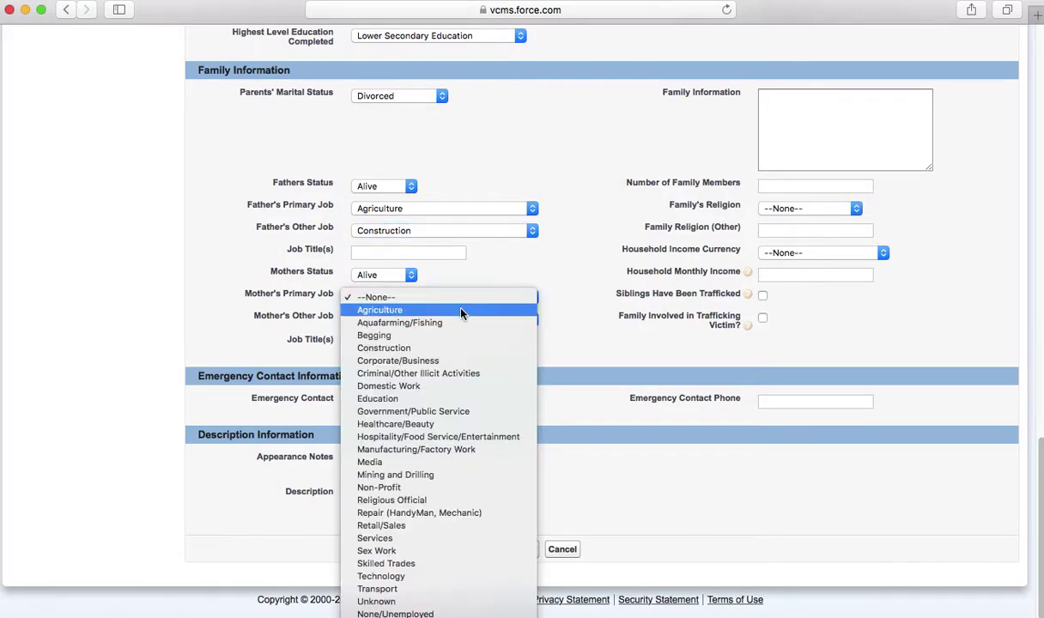
click(461, 313)
click(461, 320)
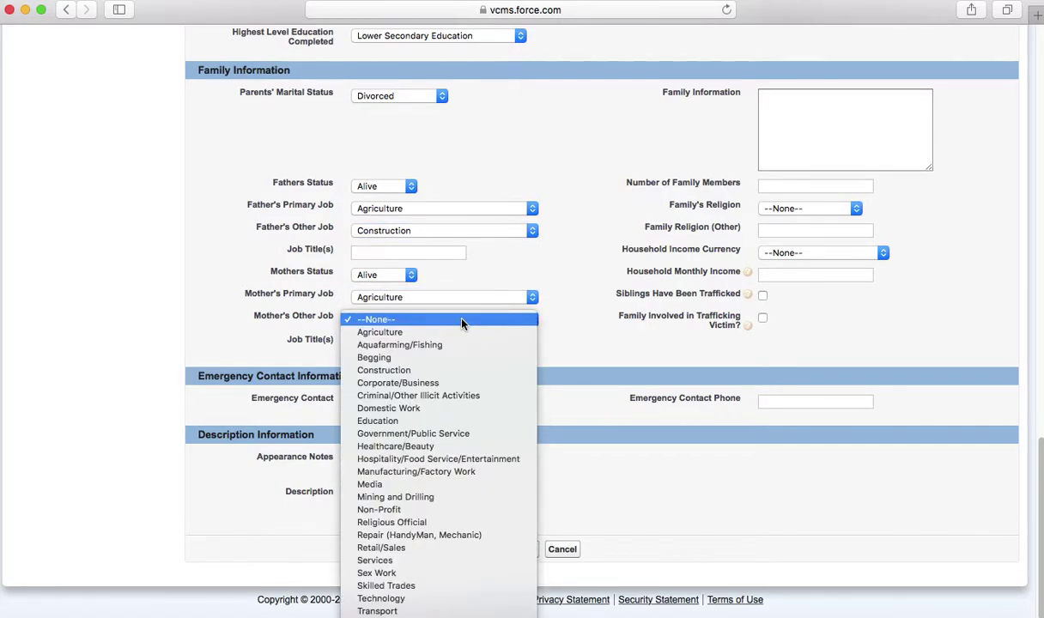
click(466, 421)
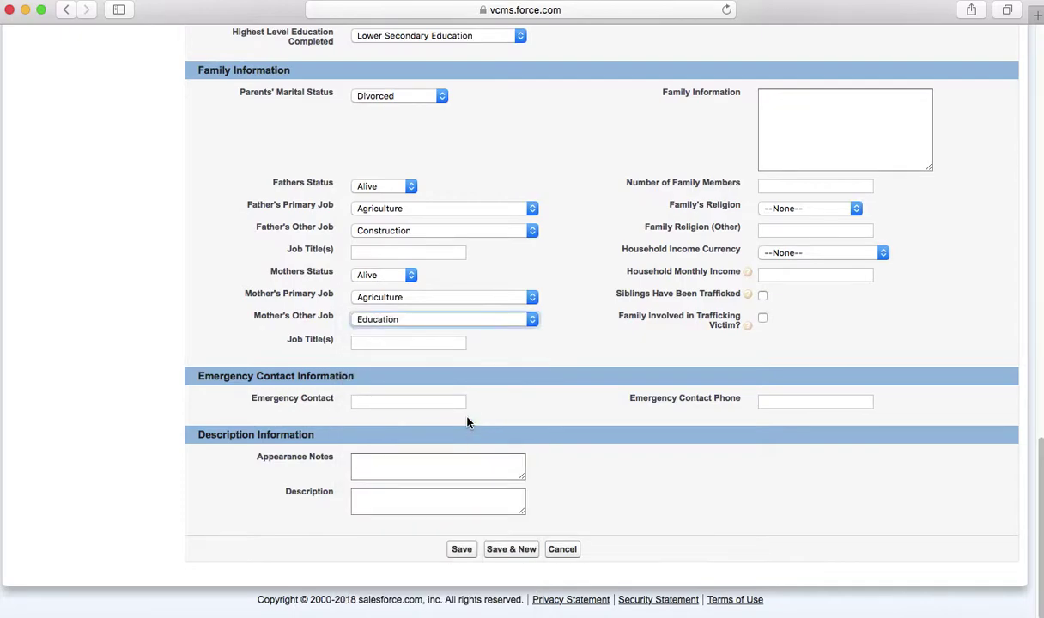
Enter "cattle farmers and laborer" as the father's Job Title(s)
click(412, 251)
click(398, 343)
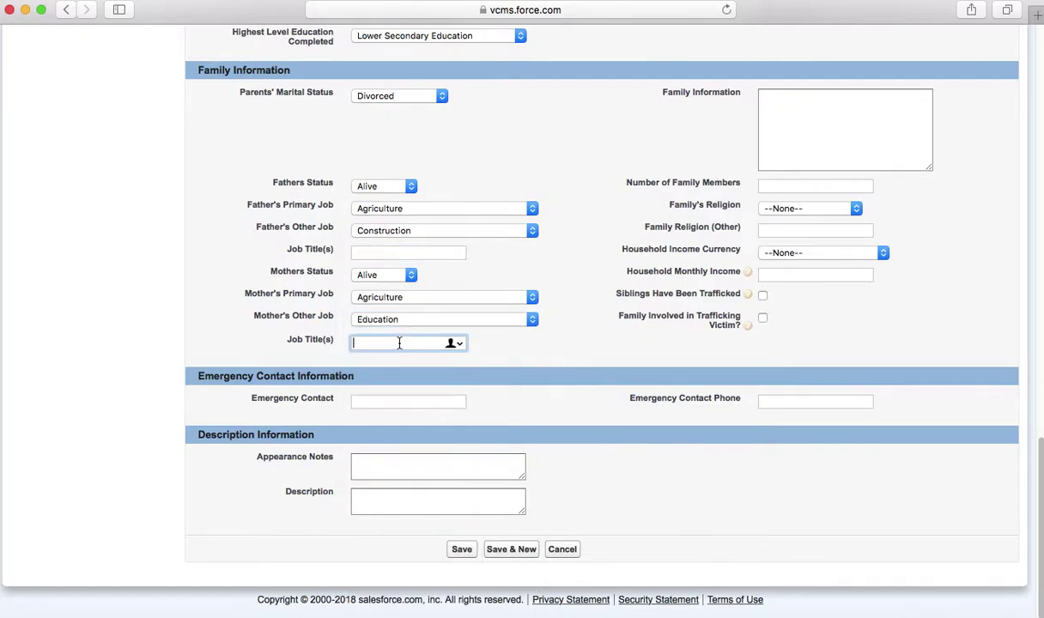
click(389, 254)
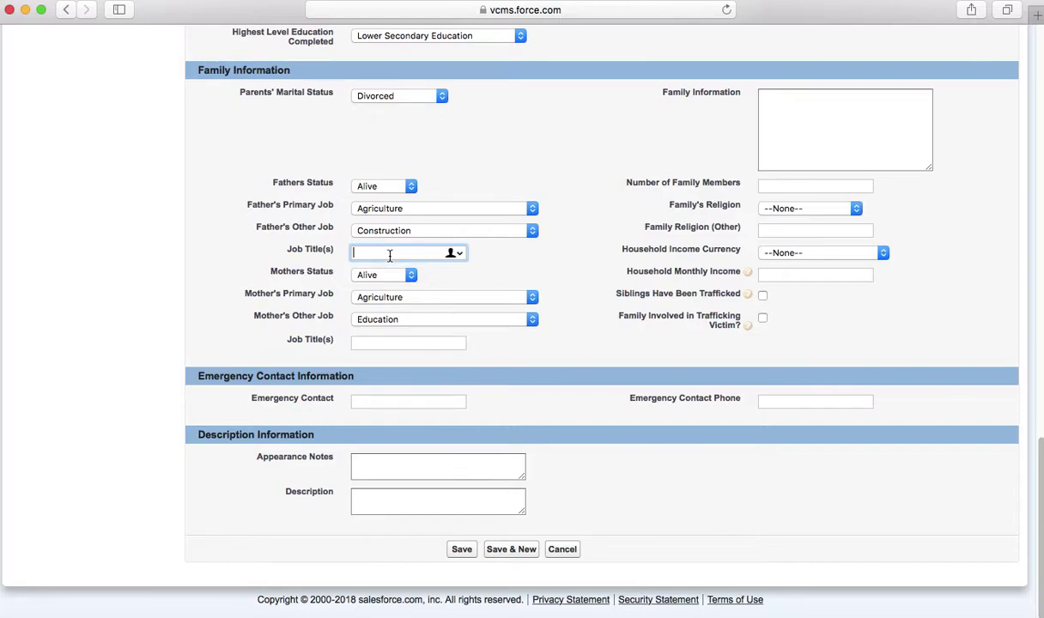
text(cattle)
text(farmers and lab)
text(orer)
Enter "cattle farmer and 4th grade teacher" as the mother's Job Title(s)
click(369, 341)
text(cattle farmer and )
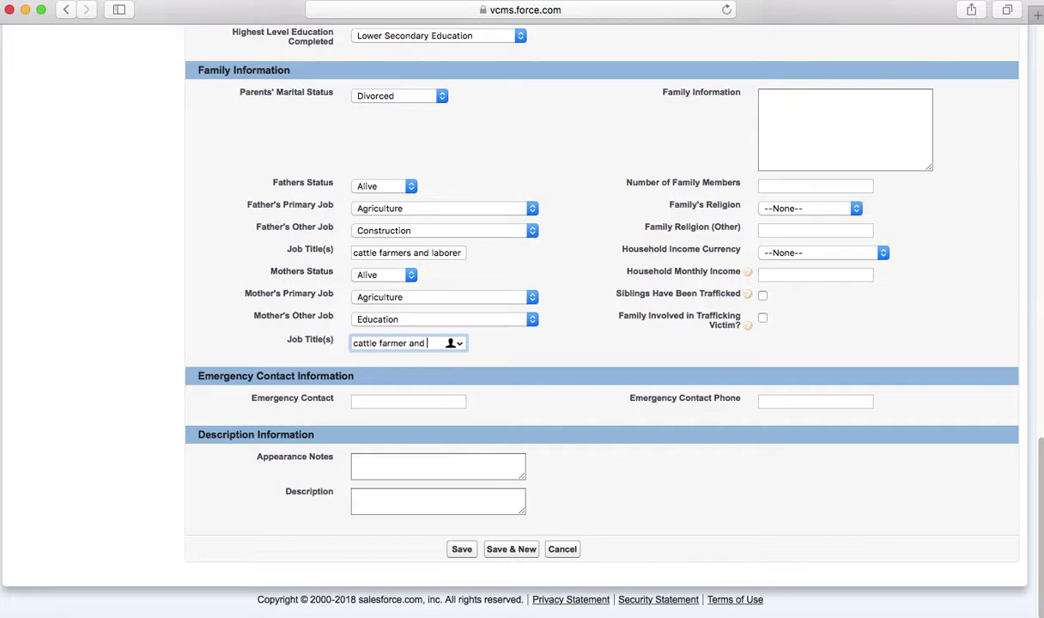
text(4th grade teacher)
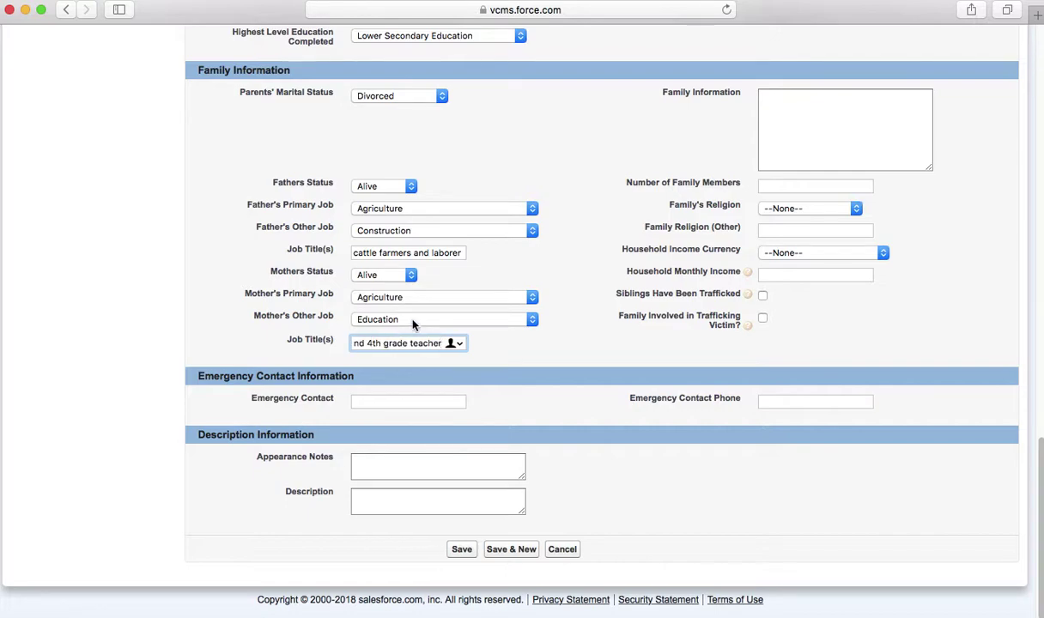
Save the new client record with the remaining family and emergency contact fields left blank
click(844, 124)
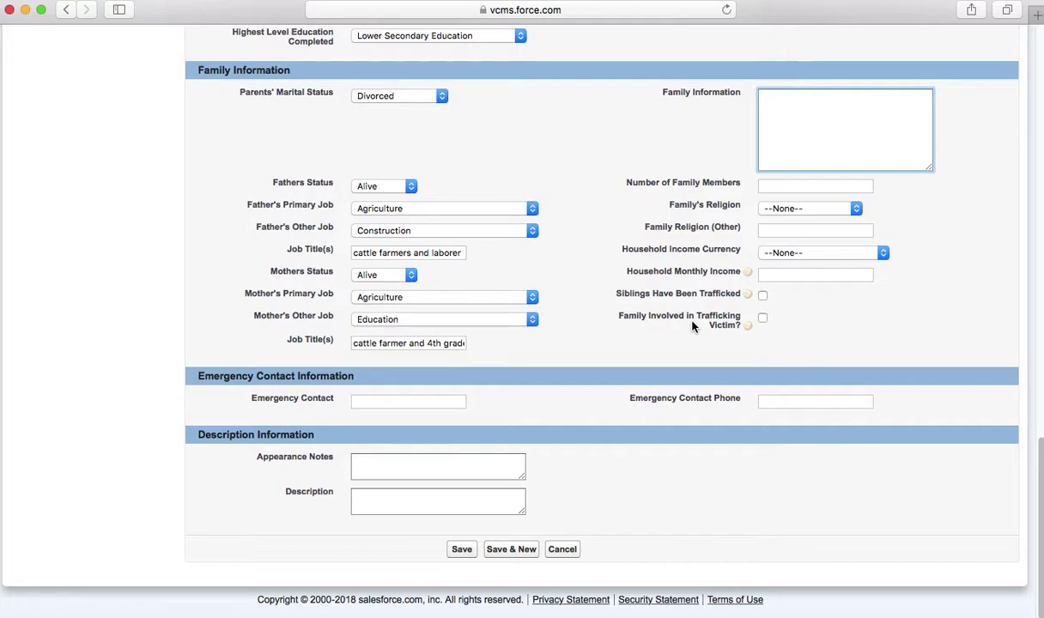
scroll(594, 378, down, 1)
click(444, 400)
click(791, 402)
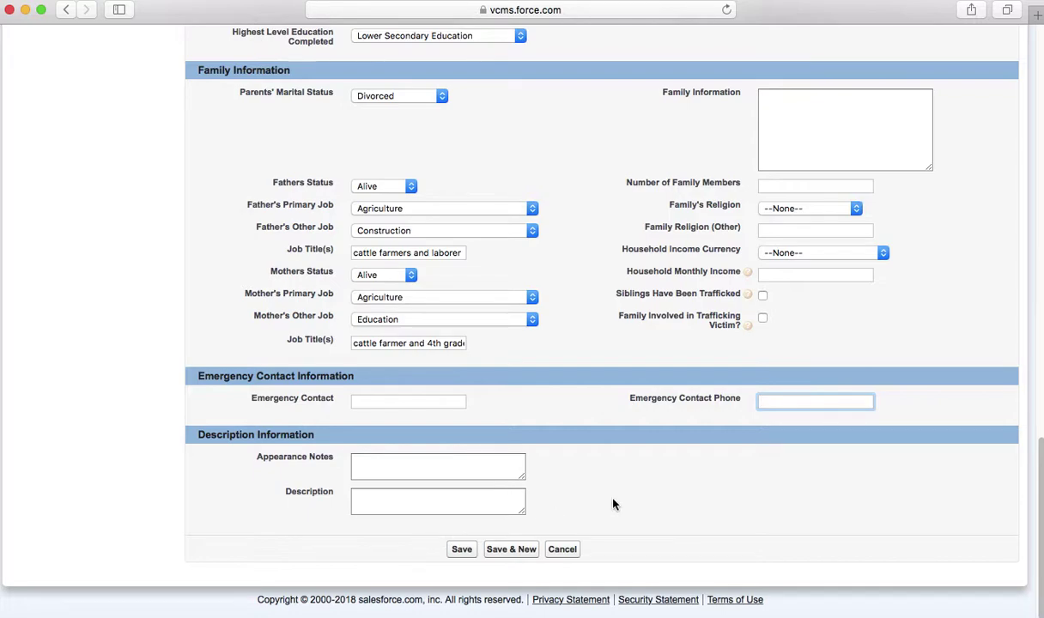
click(460, 550)
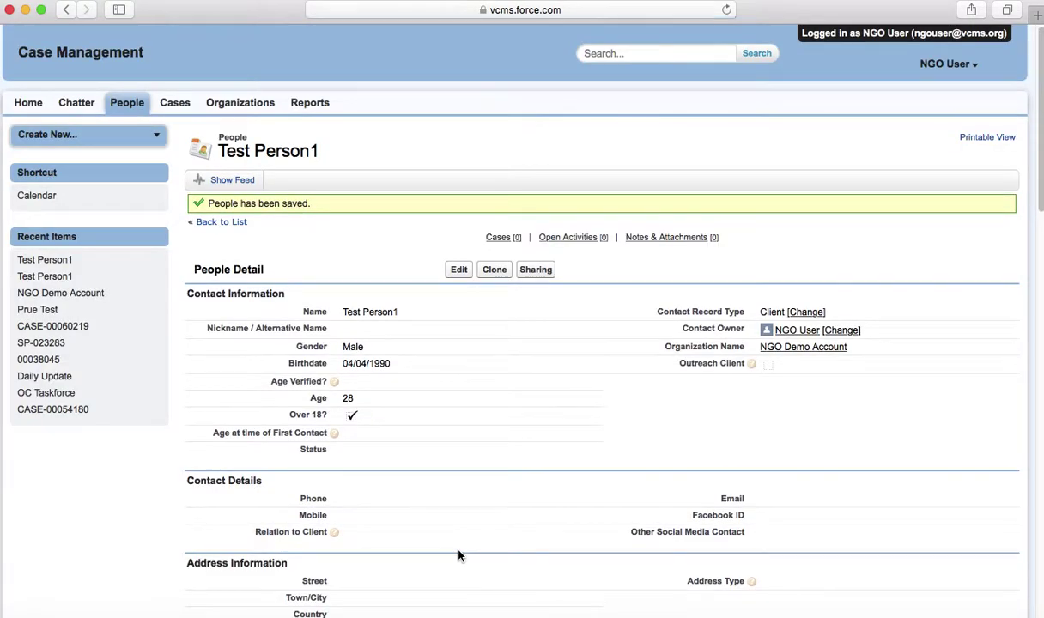
scroll(458, 556, down, 2)
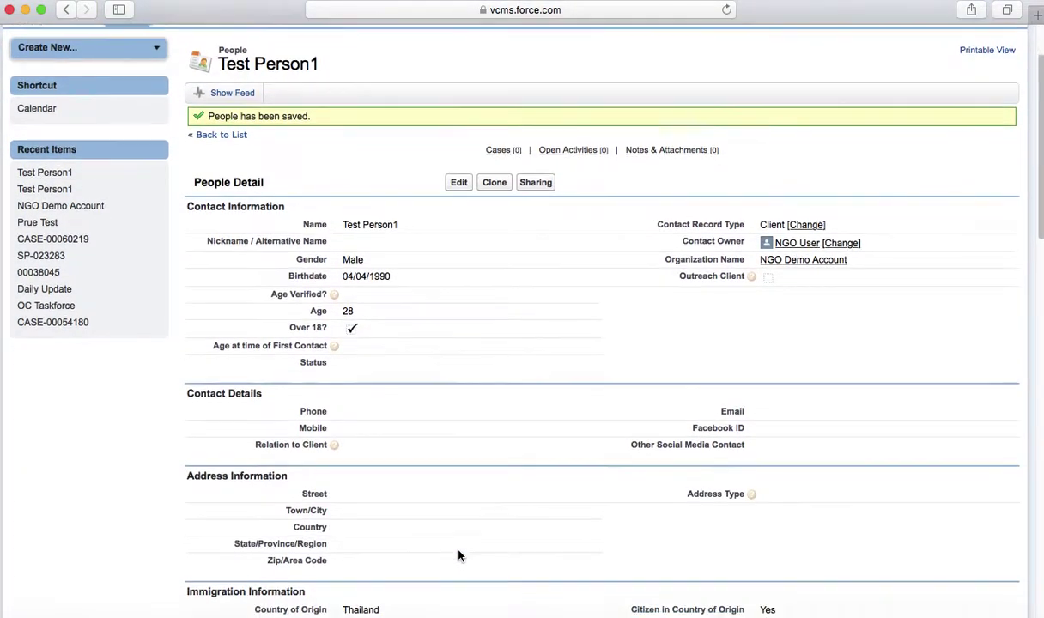
Review the saved client record from the contact information down to the Client's Origin map, including the country and region of origin
scroll(458, 555, down, 3)
scroll(458, 556, up, 2)
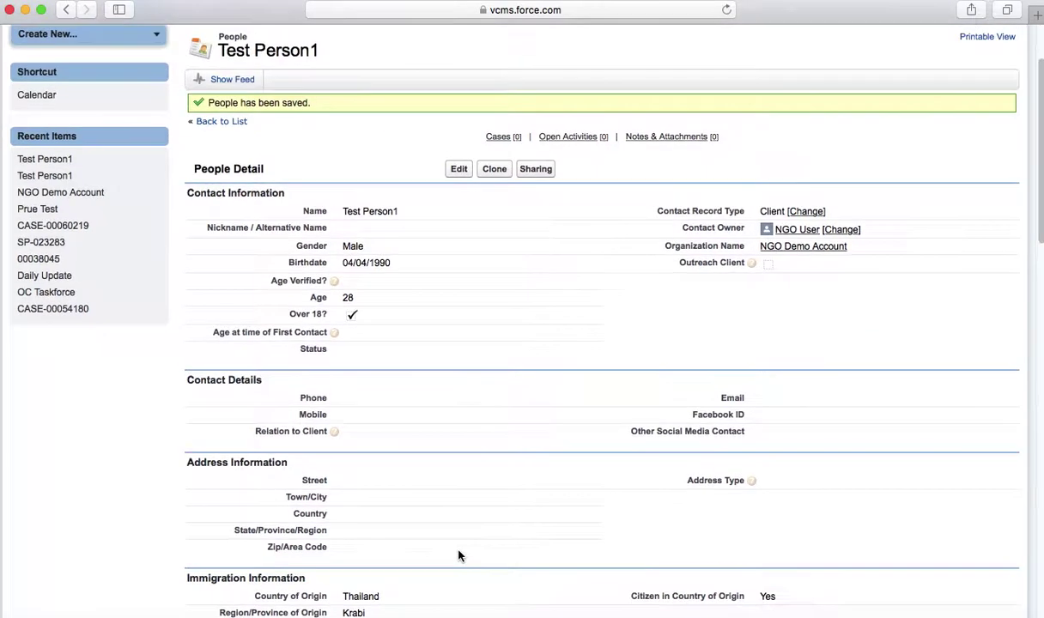
scroll(458, 556, up, 1)
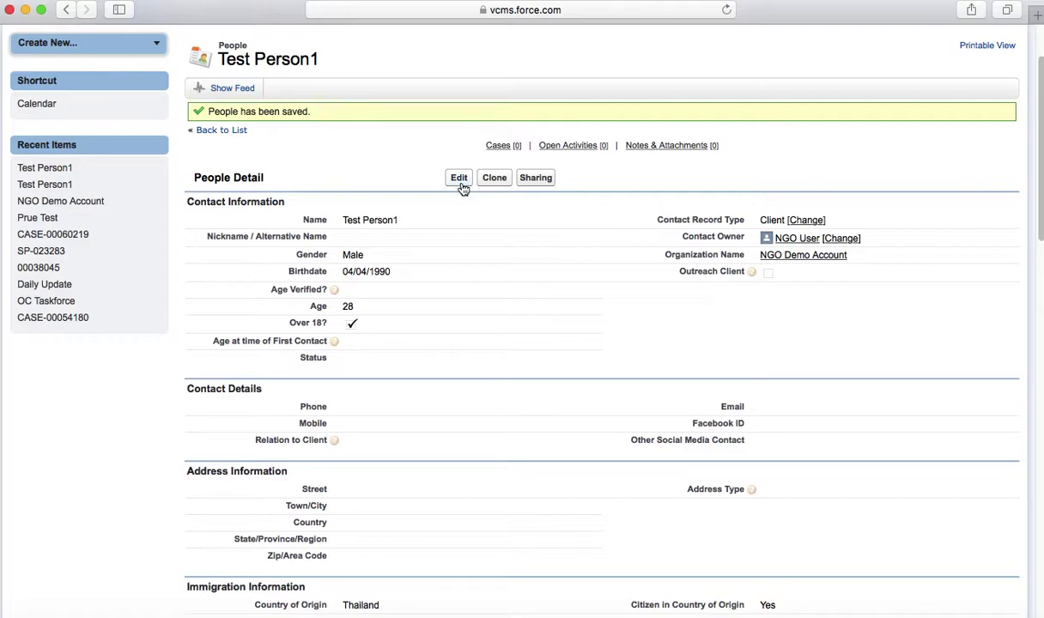
scroll(501, 354, down, 4)
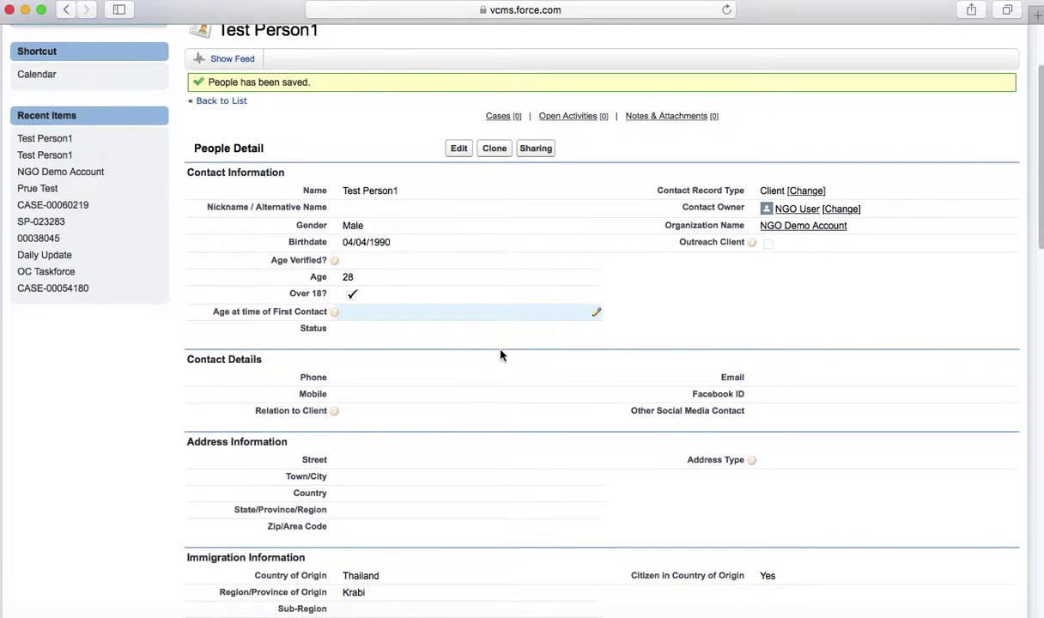
scroll(501, 354, down, 15)
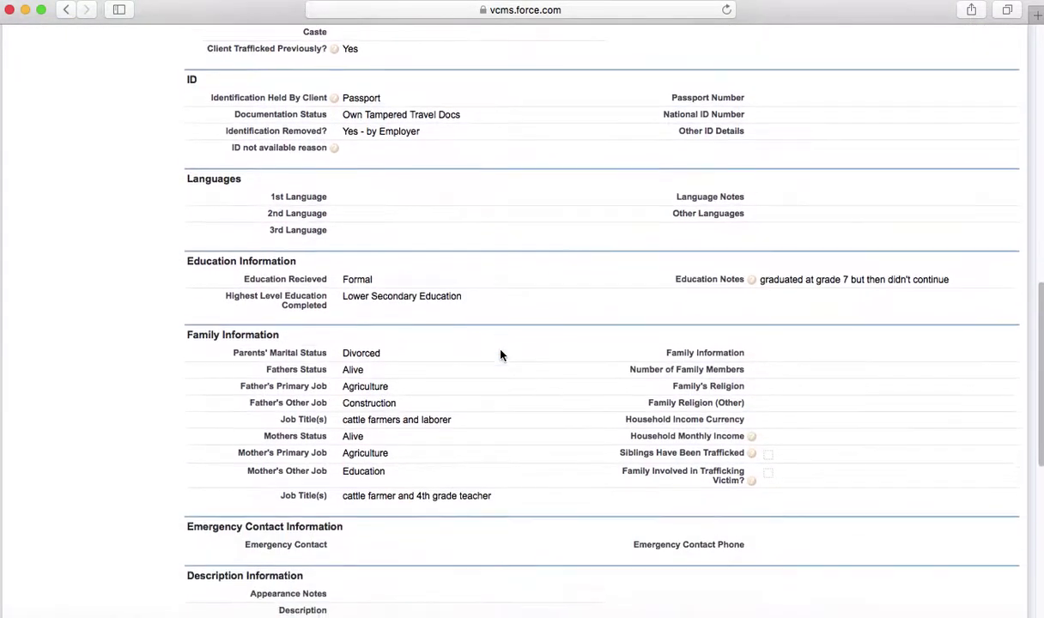
scroll(501, 355, down, 7)
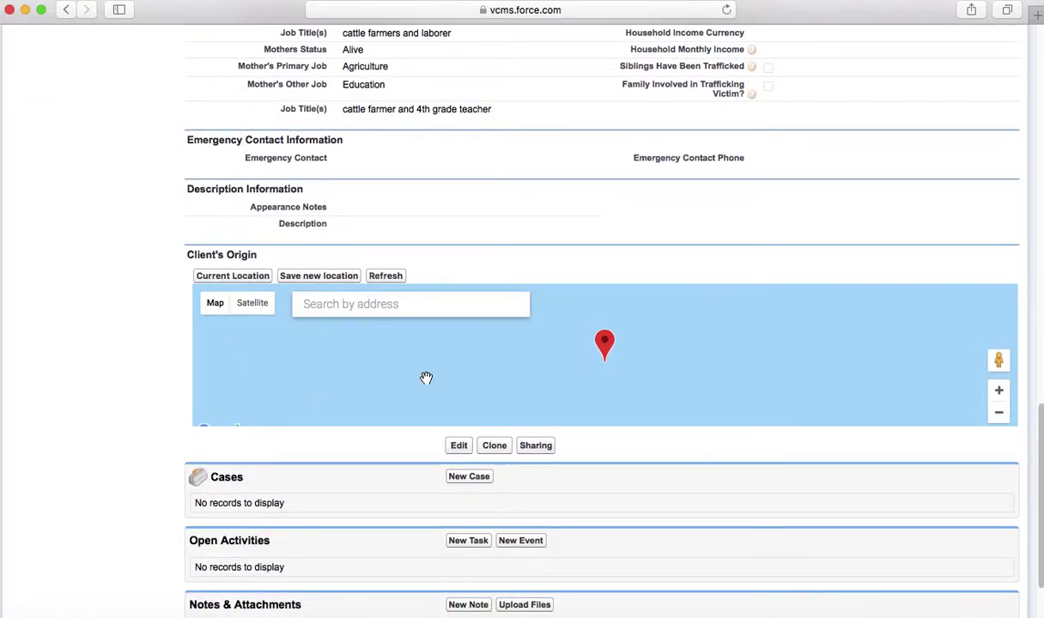
drag(259, 258, 187, 255)
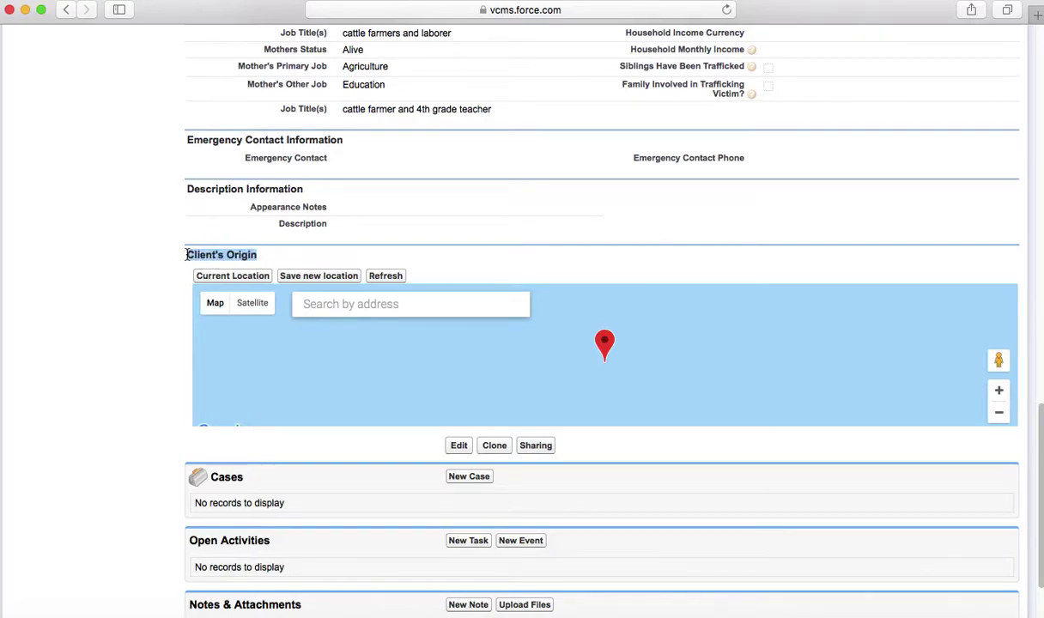
scroll(457, 236, up, 10)
scroll(456, 236, up, 5)
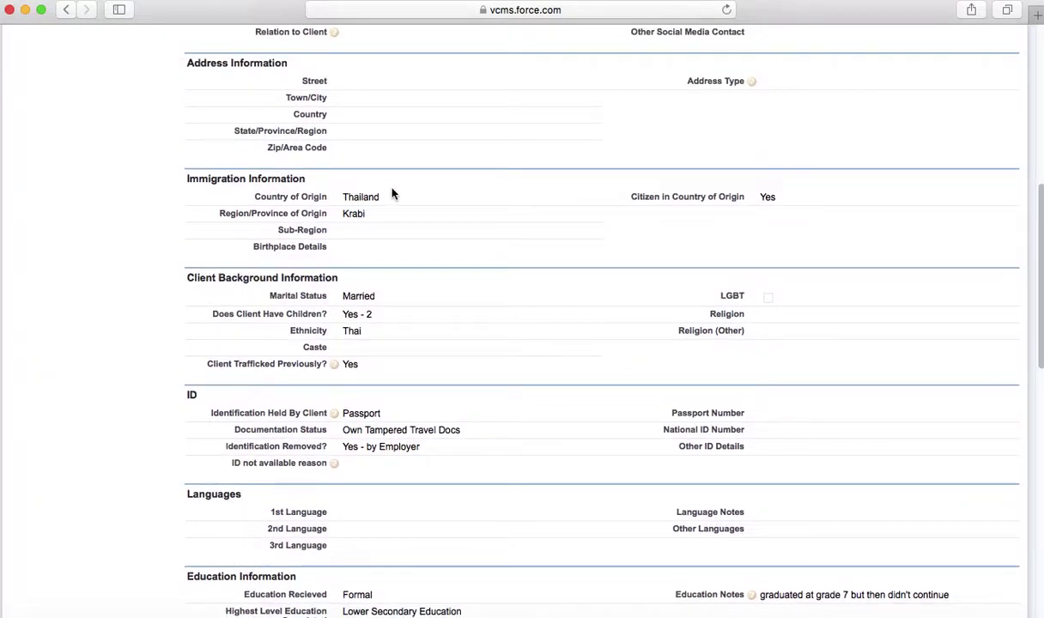
Search the Client's Origin map for "krabi" and choose Krabi, Thailand as the location
scroll(356, 225, down, 15)
click(345, 352)
text(krabi)
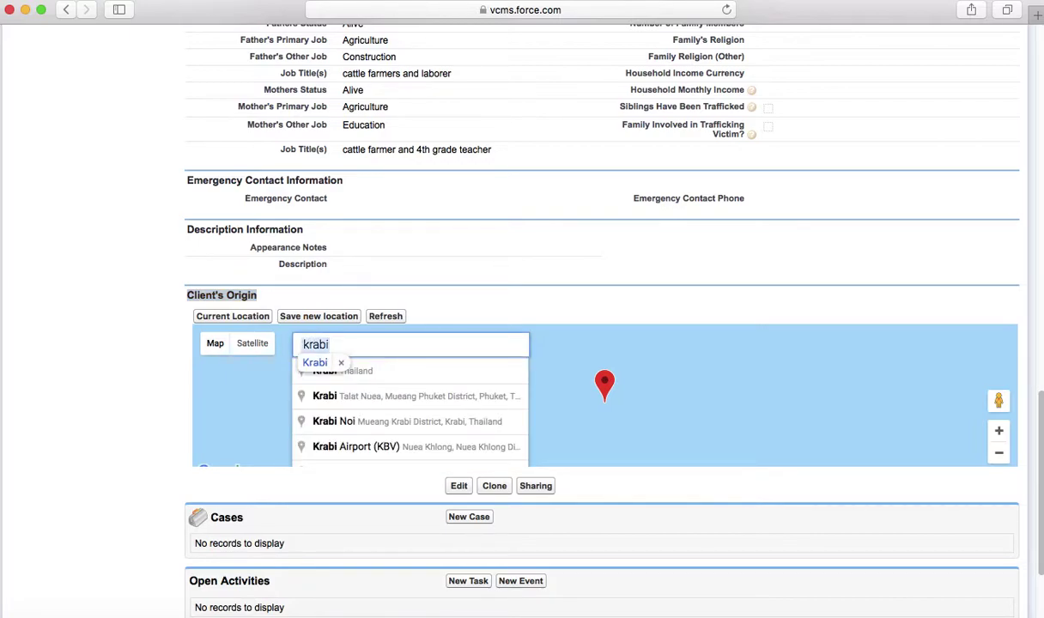
click(377, 373)
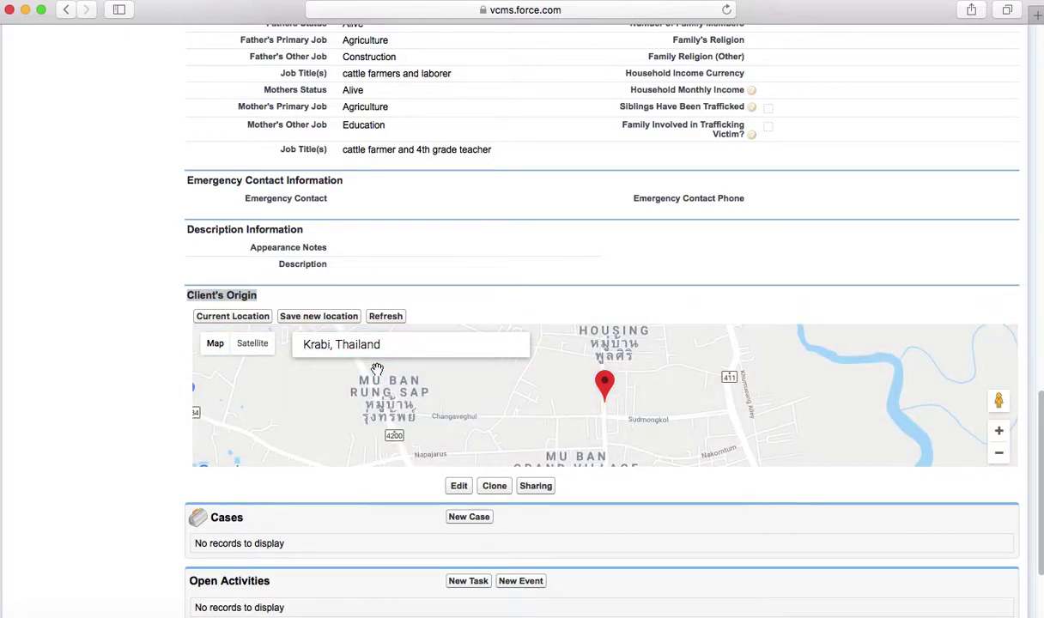
Reposition the Client's Origin pin between route 411 and the river, just above Khao Khanab Nam Caves, and save the new location
click(1000, 458)
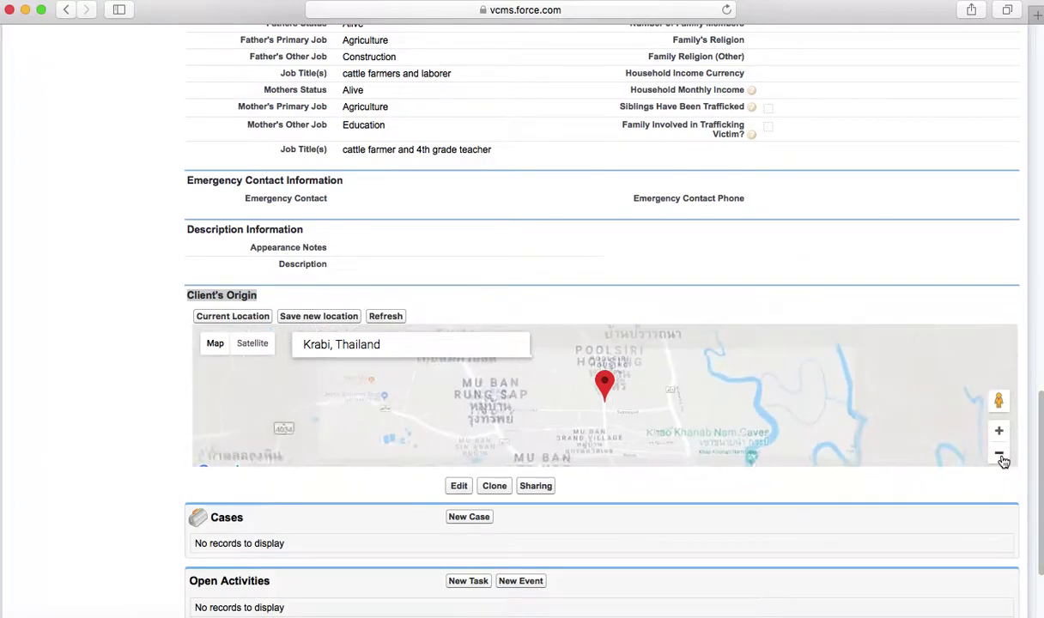
click(1000, 458)
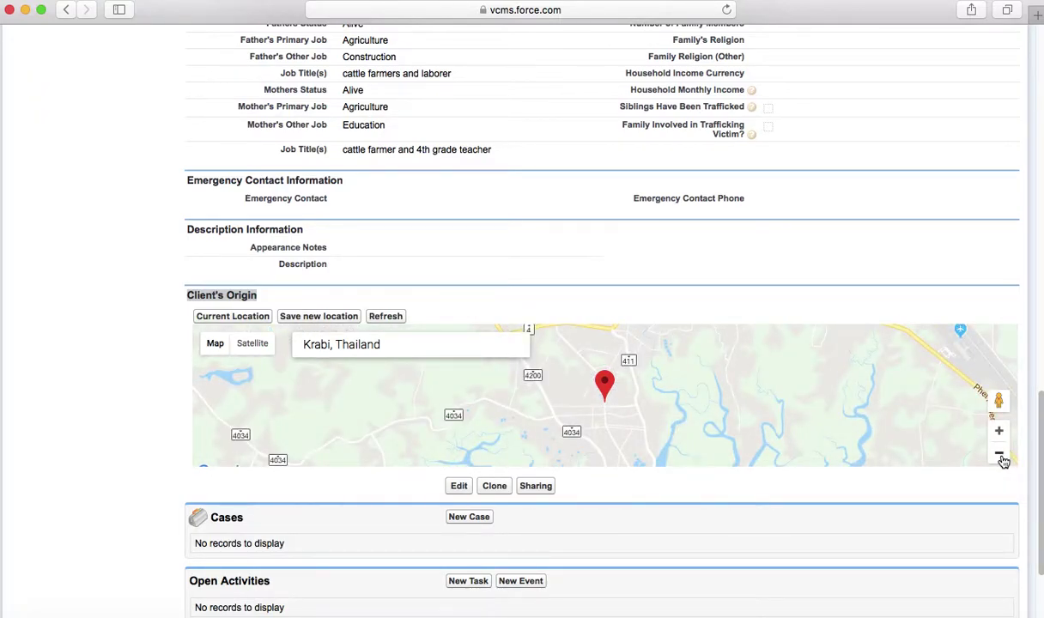
click(1000, 458)
click(1000, 458)
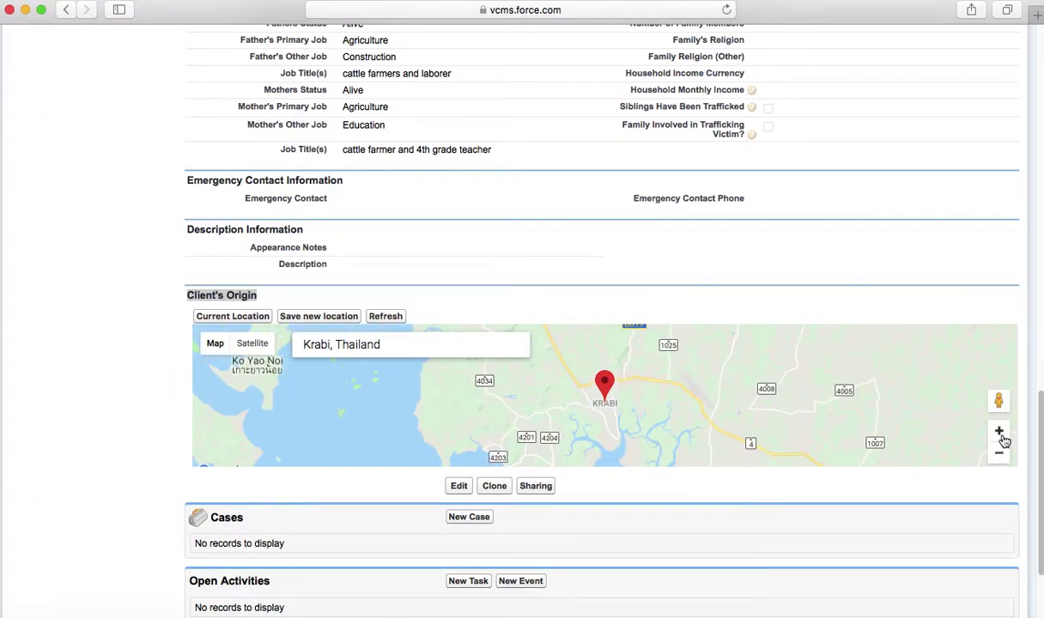
click(1000, 434)
click(1001, 434)
click(1000, 434)
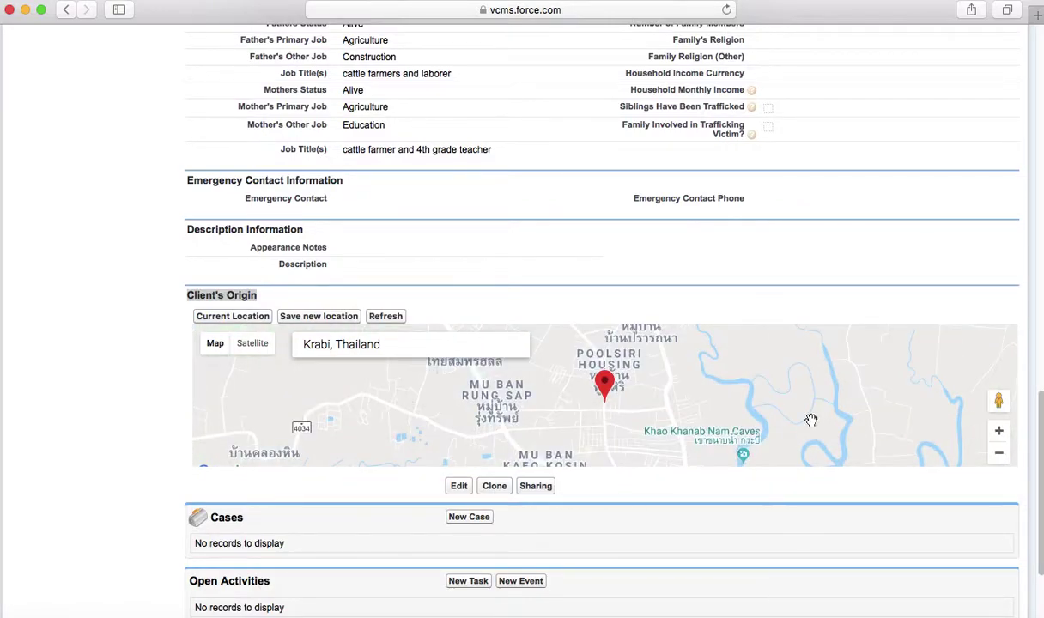
click(1001, 432)
drag(863, 412, 695, 343)
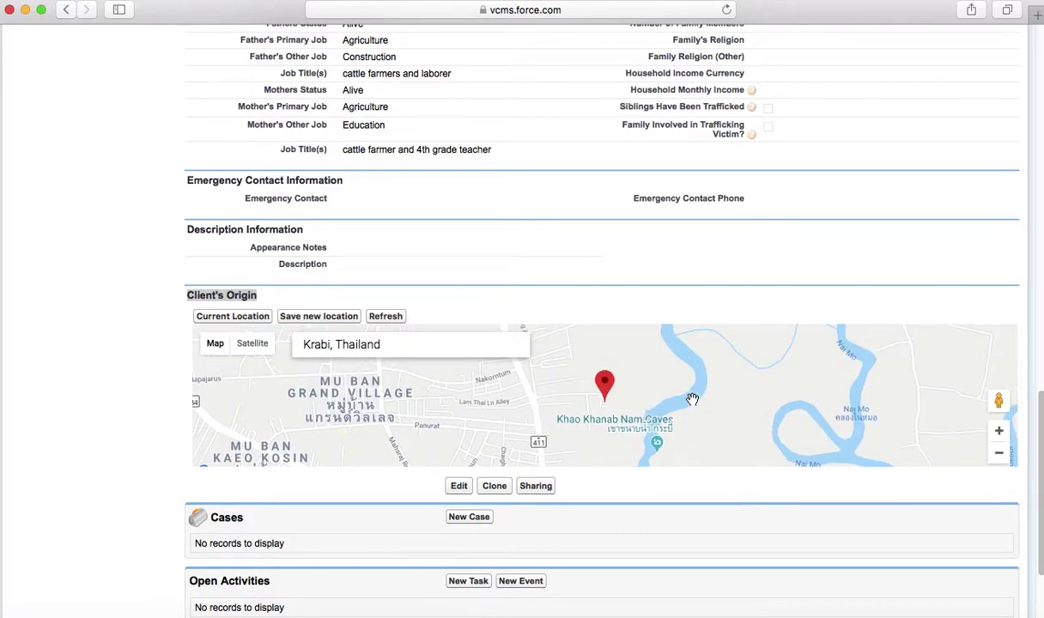
click(567, 399)
click(644, 401)
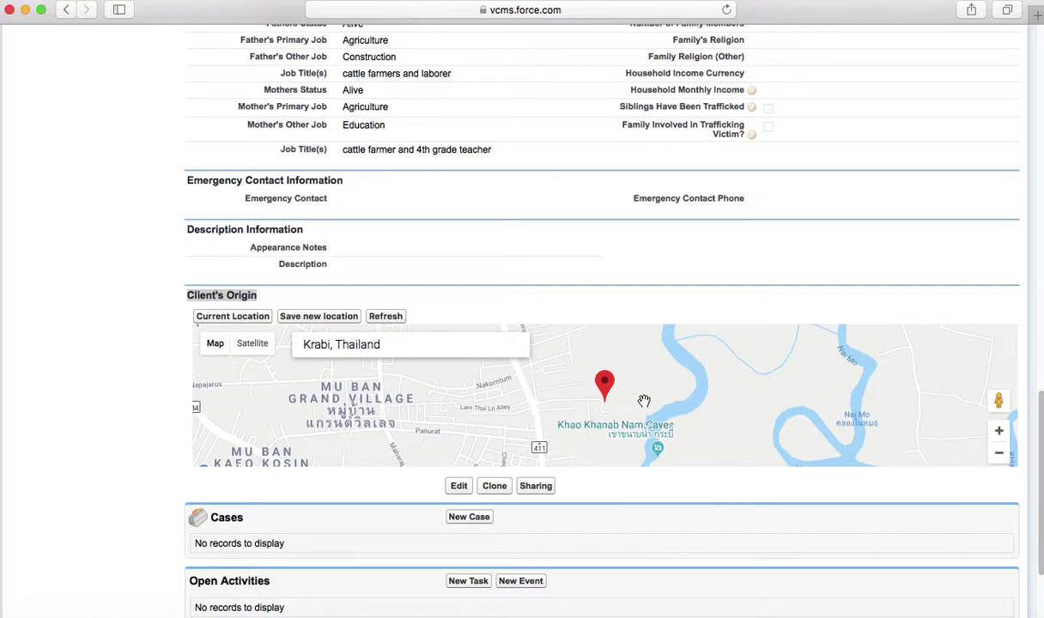
click(350, 317)
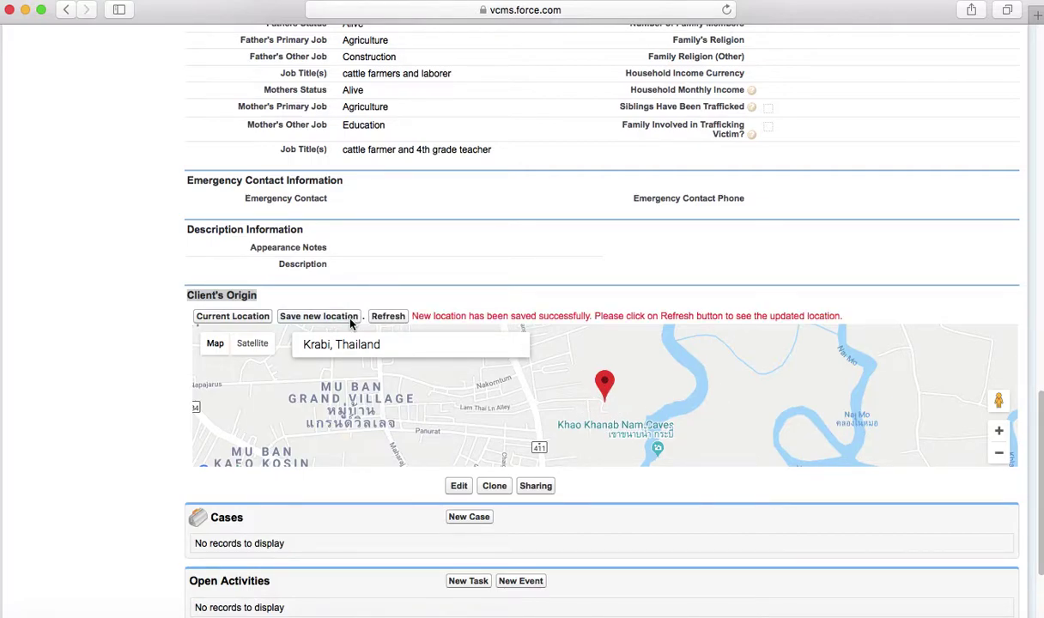
Refresh the Client's Origin location and check the pin's placement around Krabi at a wider map scale
click(406, 316)
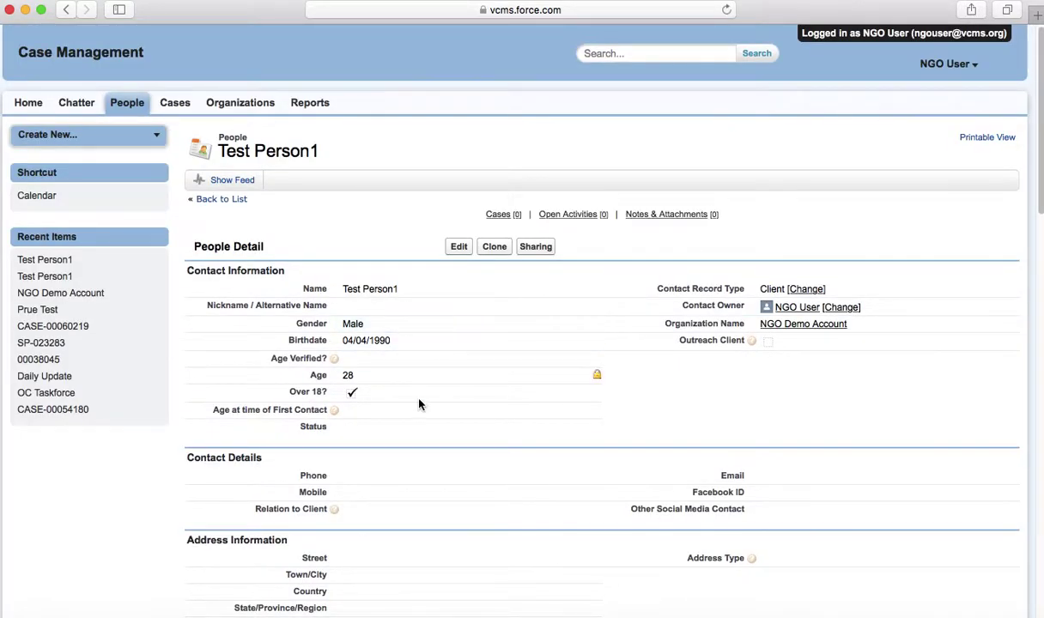
scroll(414, 378, down, 15)
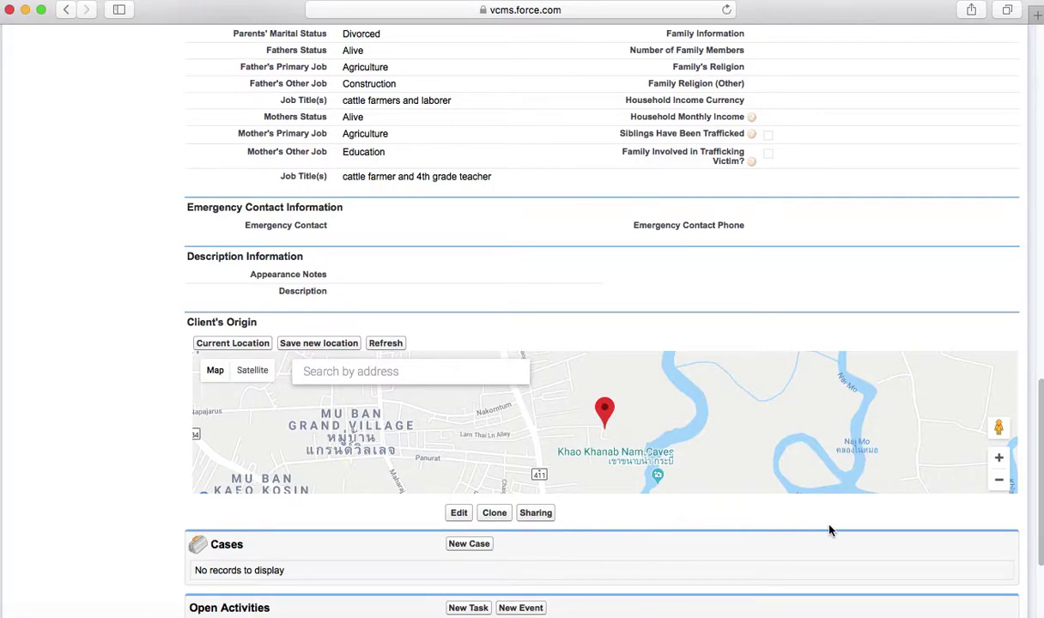
click(999, 479)
click(999, 480)
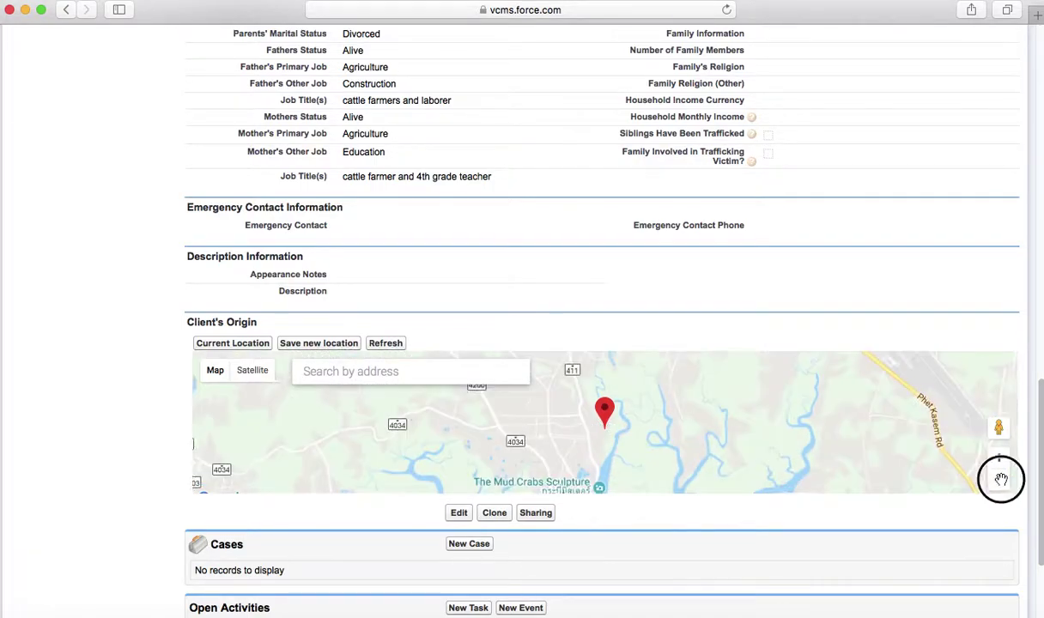
click(998, 479)
click(999, 479)
click(999, 479)
click(999, 479)
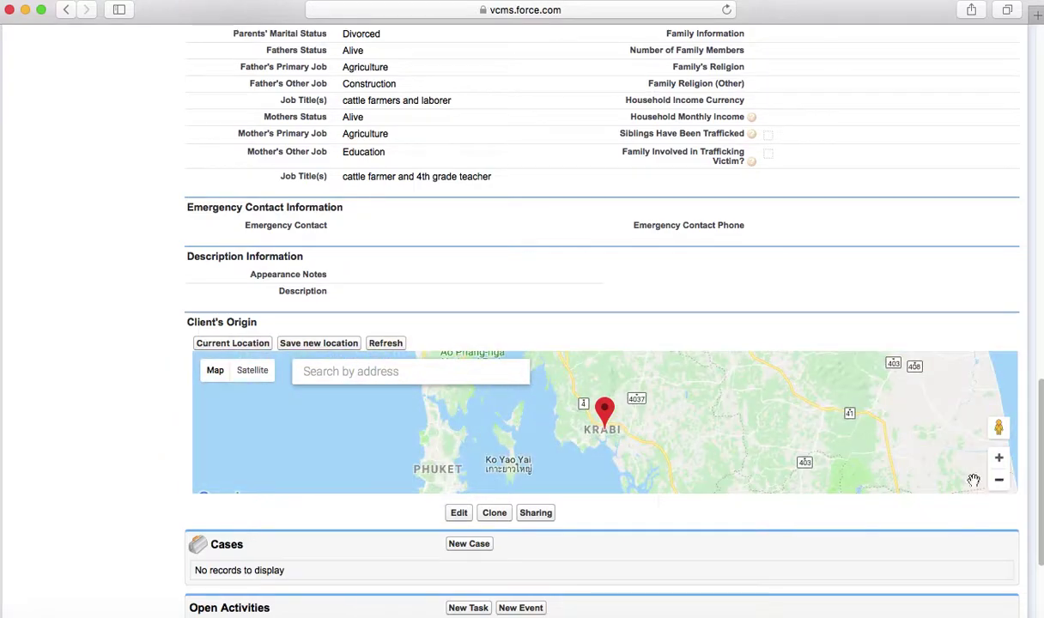